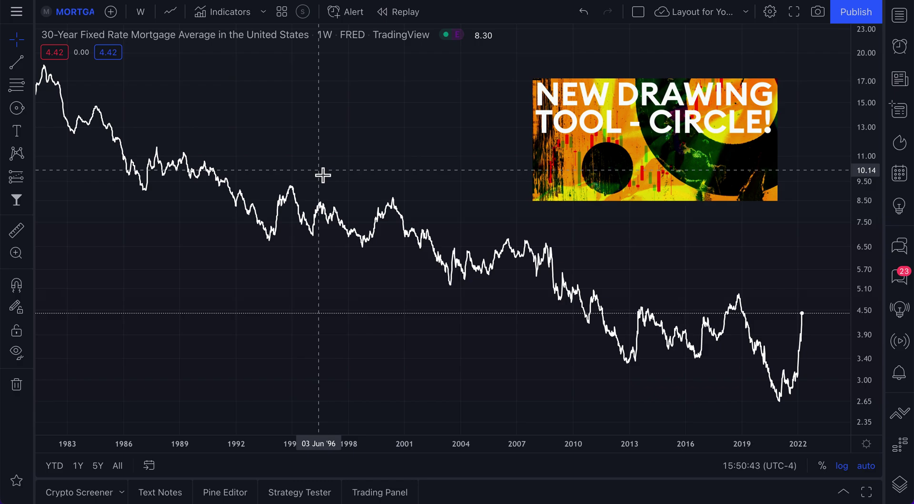
# Step: Star the Circle tool in the shapes list so it joins the favourite drawing tools
pyautogui.click(32, 110)
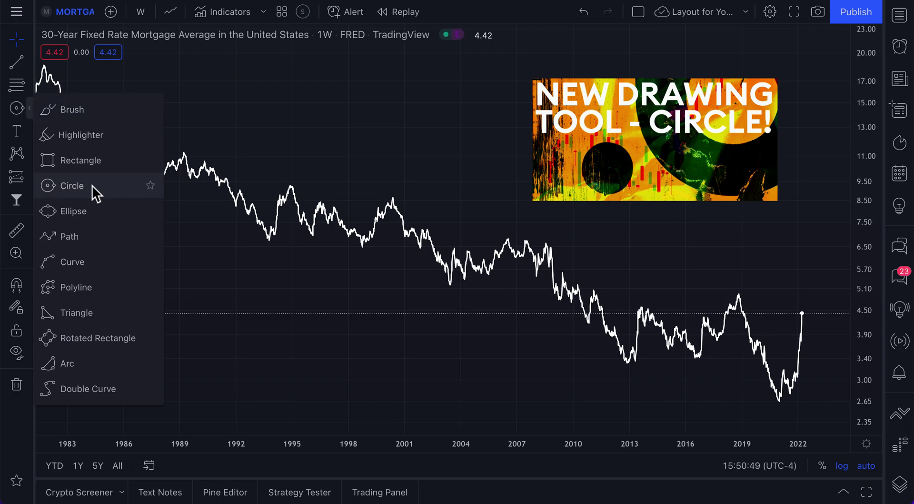
pyautogui.click(151, 185)
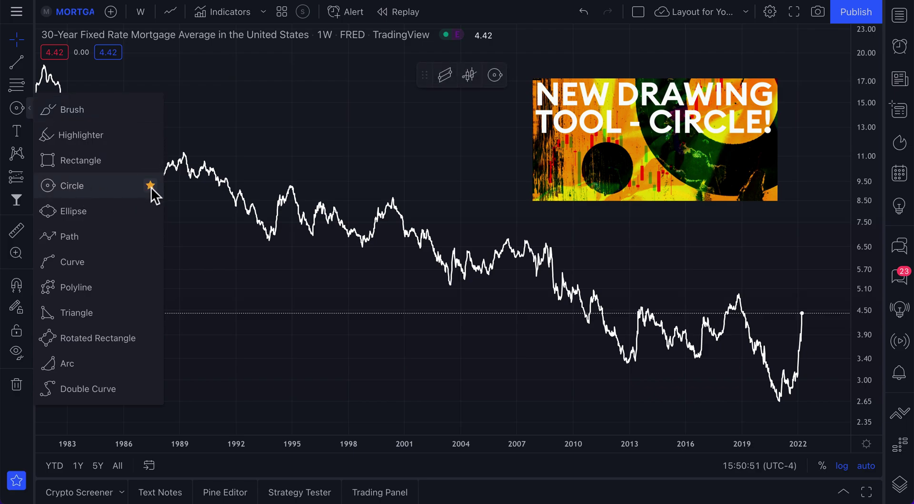
# Step: Draw a test circle around the 2000 rate peak and review its Coordinates and Visibility settings without changes
pyautogui.click(98, 193)
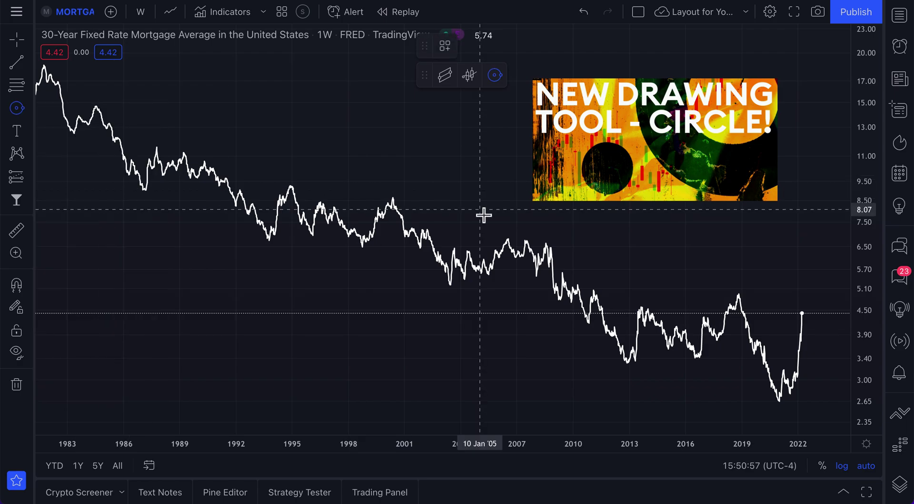
pyautogui.moveTo(393, 198); pyautogui.dragTo(438, 225)
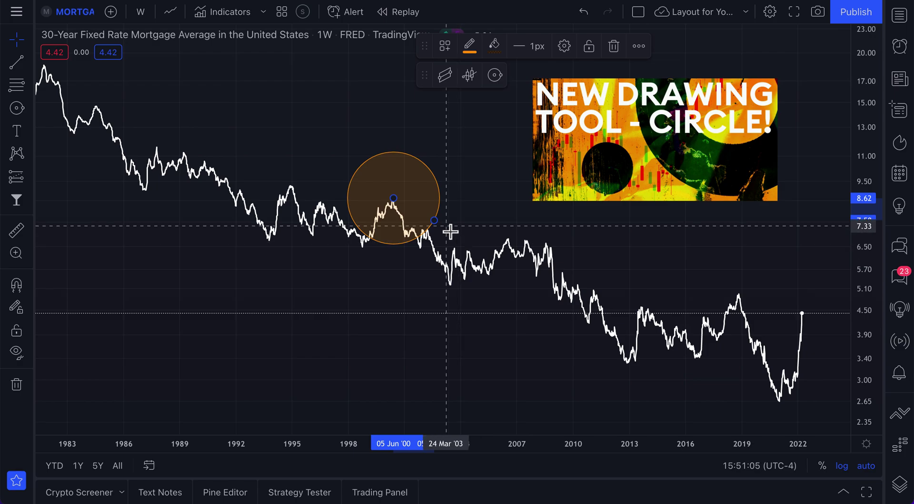
pyautogui.doubleClick(435, 220)
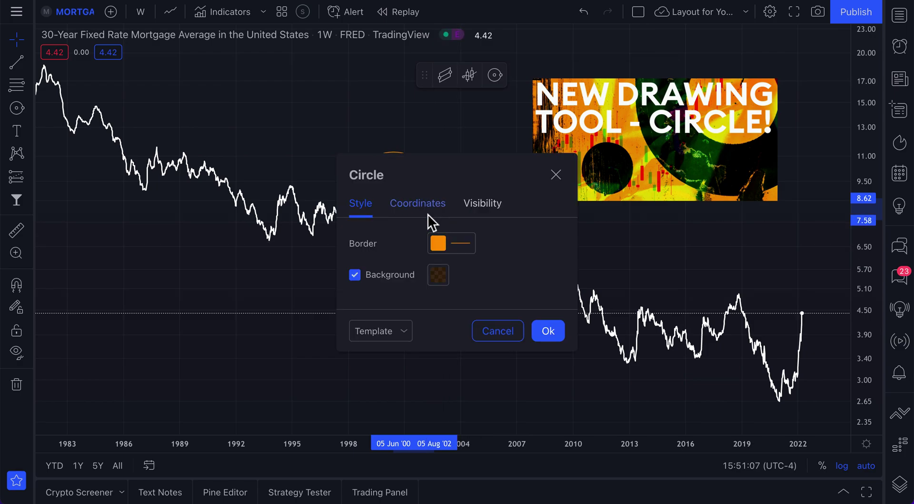
pyautogui.click(428, 214)
pyautogui.click(479, 204)
pyautogui.click(375, 204)
pyautogui.click(561, 176)
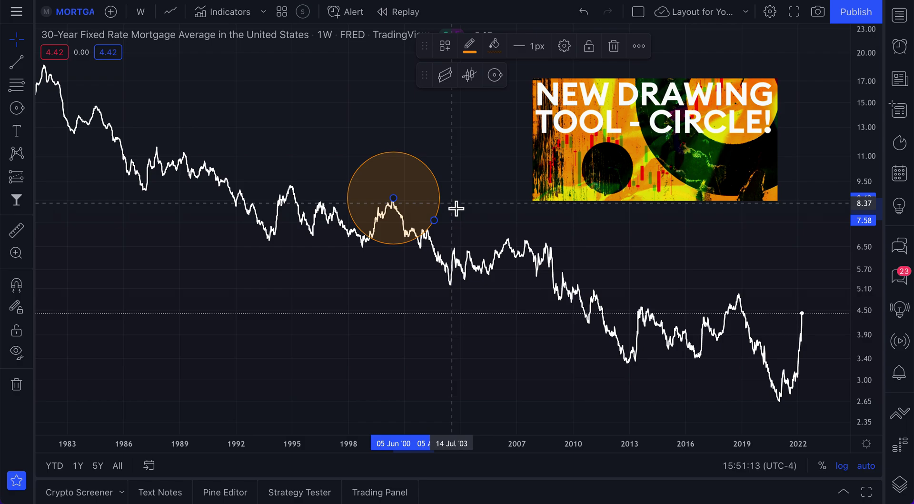
# Step: Delete the test circle and the NEW DRAWING TOOL - CIRCLE! banner, then move the favourites toolbar aside
pyautogui.press('Delete')
pyautogui.click(667, 180)
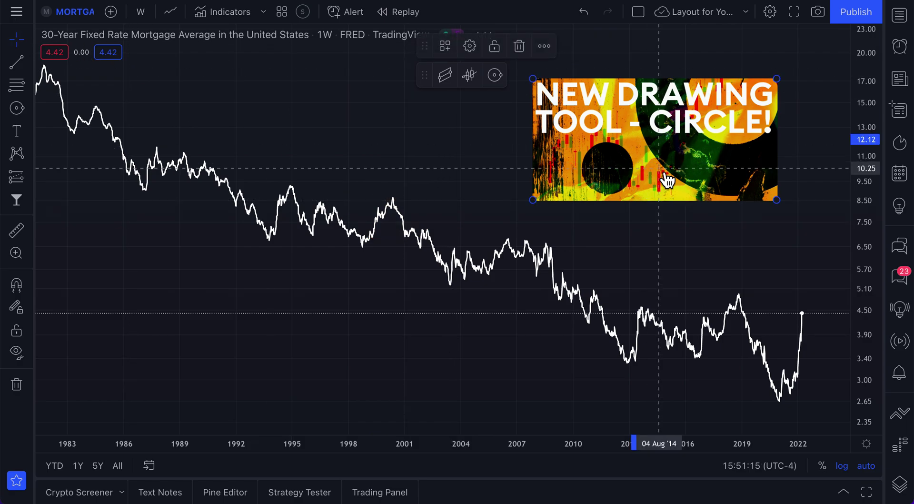
pyautogui.press('Delete')
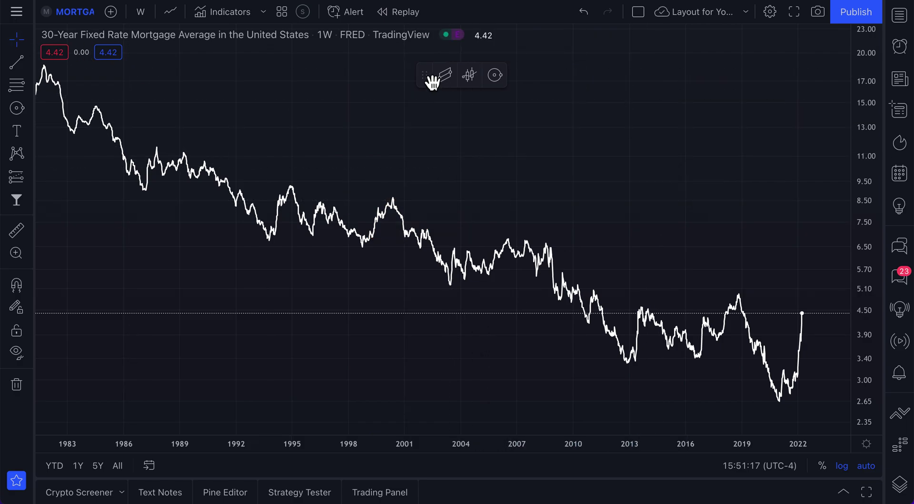
pyautogui.moveTo(425, 76); pyautogui.dragTo(541, 45)
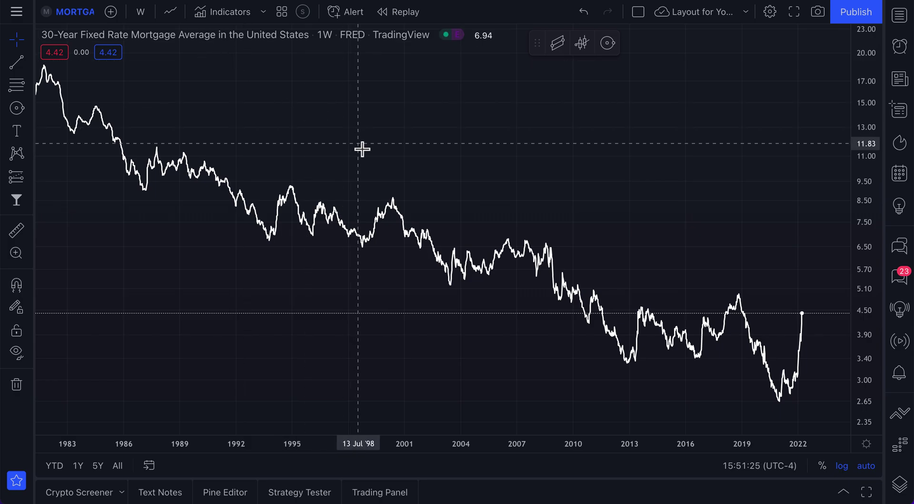
# Step: Pan the mortgage-rate chart to show the early 1980s and pick the Trend Line tool
pyautogui.moveTo(230, 163); pyautogui.dragTo(270, 181)
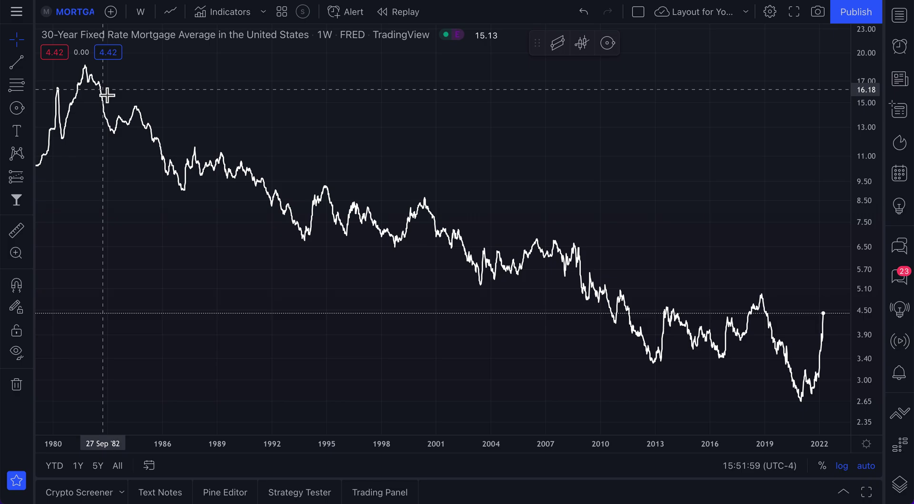
pyautogui.click(17, 63)
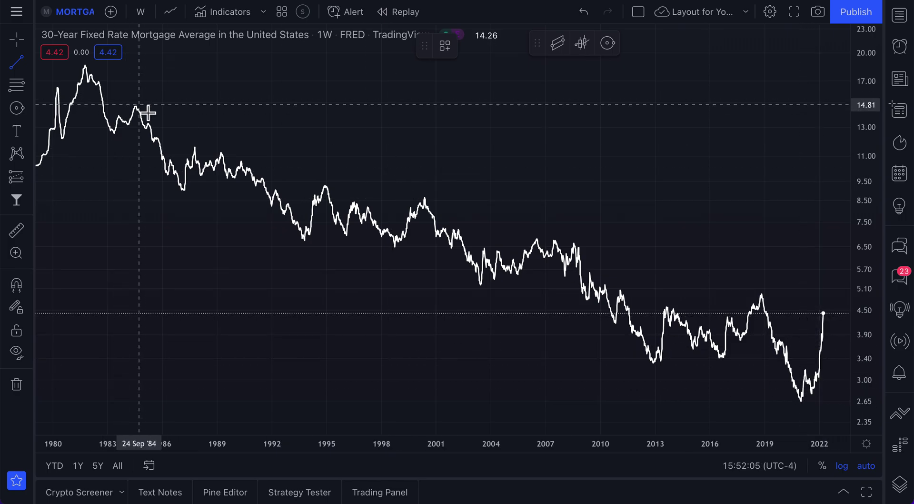
# Step: Draw a trend line from the 1984 high to a point near 2022
pyautogui.click(29, 65)
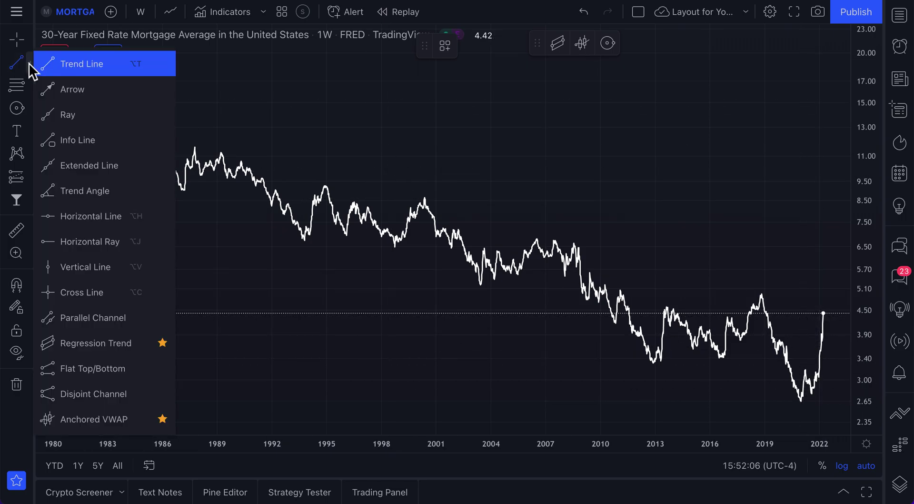
pyautogui.click(94, 75)
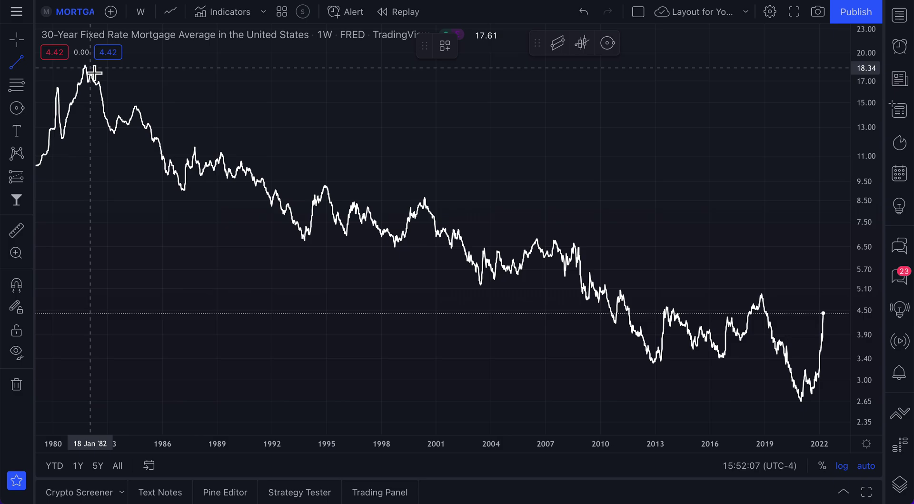
pyautogui.click(137, 110)
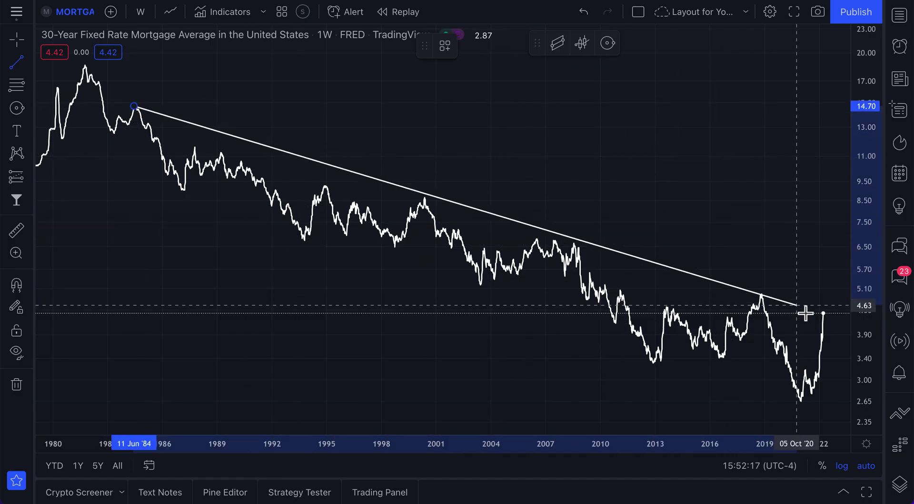
pyautogui.click(846, 334)
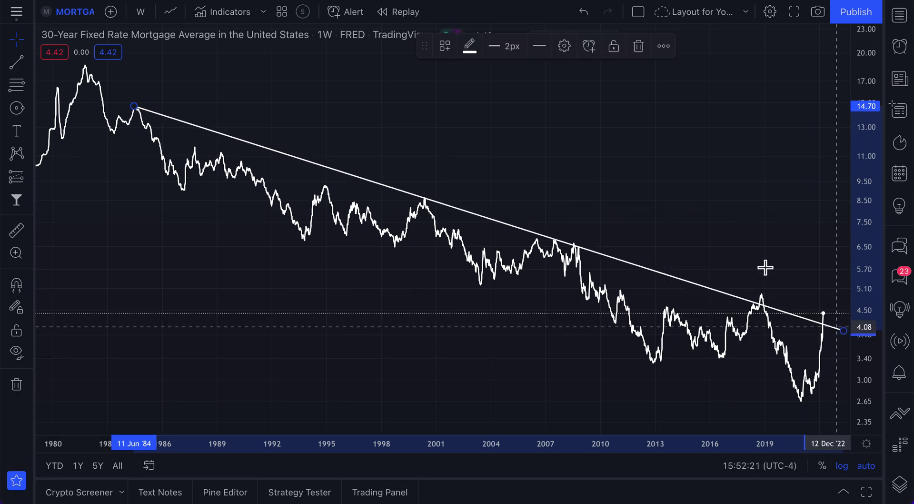
pyautogui.moveTo(740, 238); pyautogui.dragTo(711, 226)
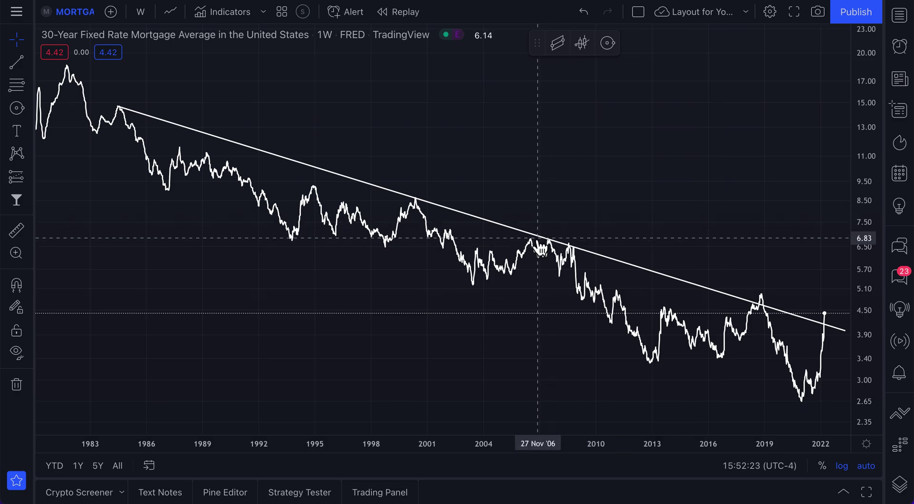
# Step: Set the trend line's colour to blue and its style to solid
pyautogui.click(531, 236)
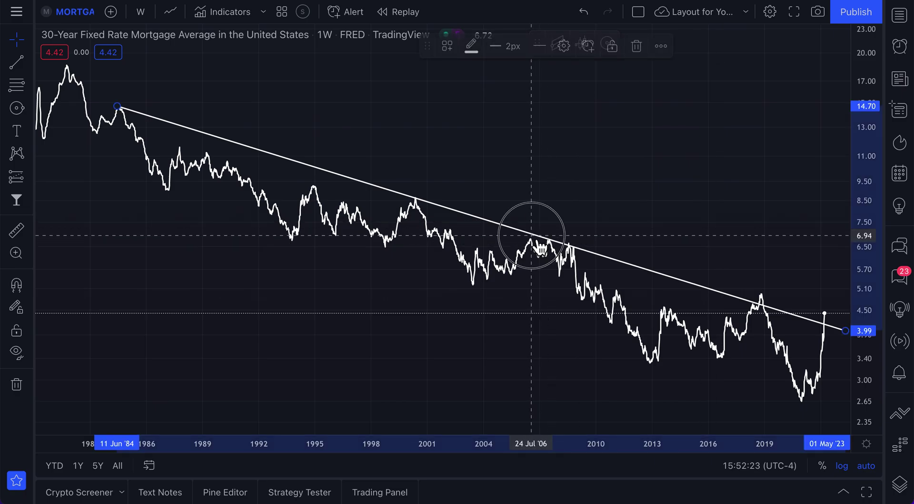
pyautogui.doubleClick(506, 225)
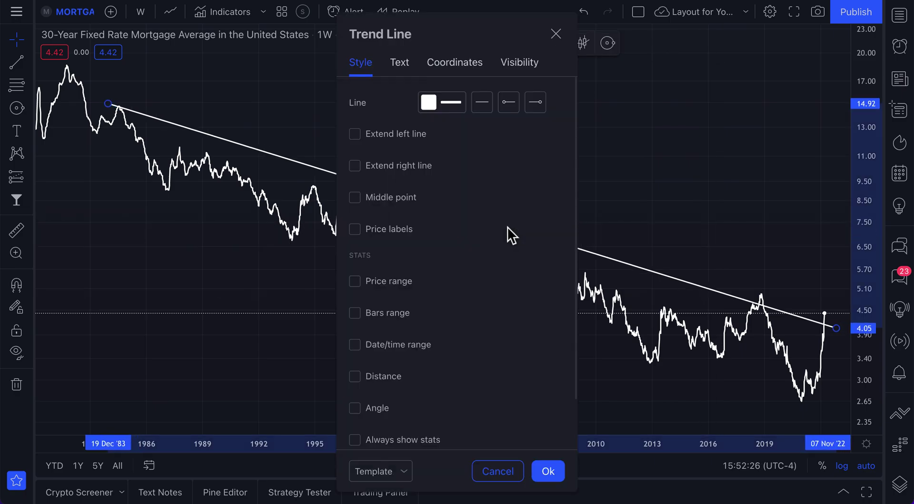
pyautogui.click(450, 106)
pyautogui.click(519, 143)
pyautogui.click(563, 102)
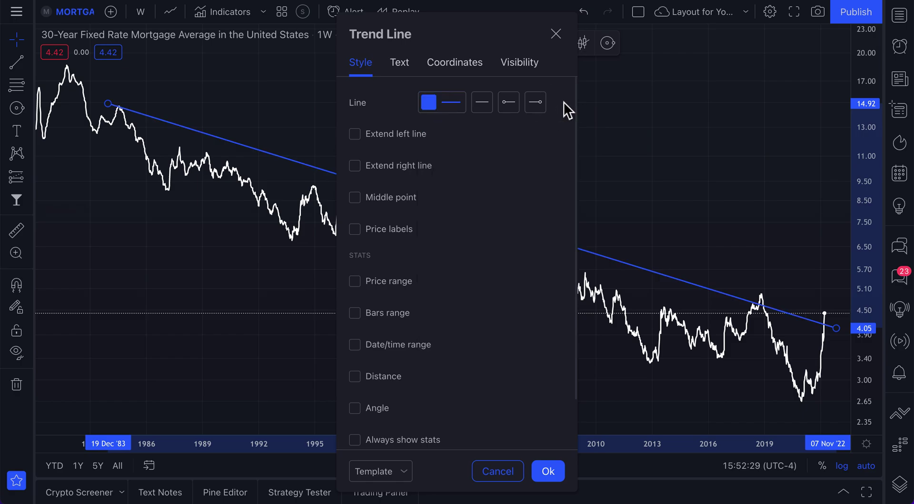
pyautogui.click(487, 111)
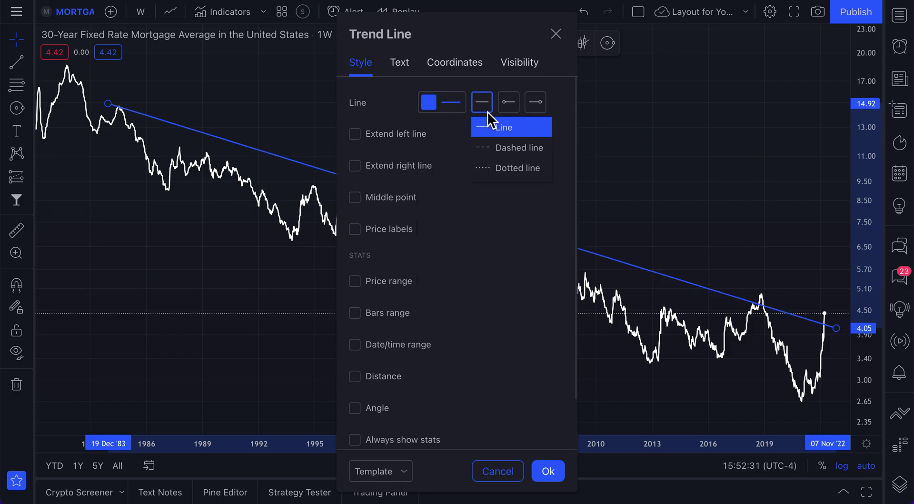
pyautogui.click(495, 124)
pyautogui.click(551, 472)
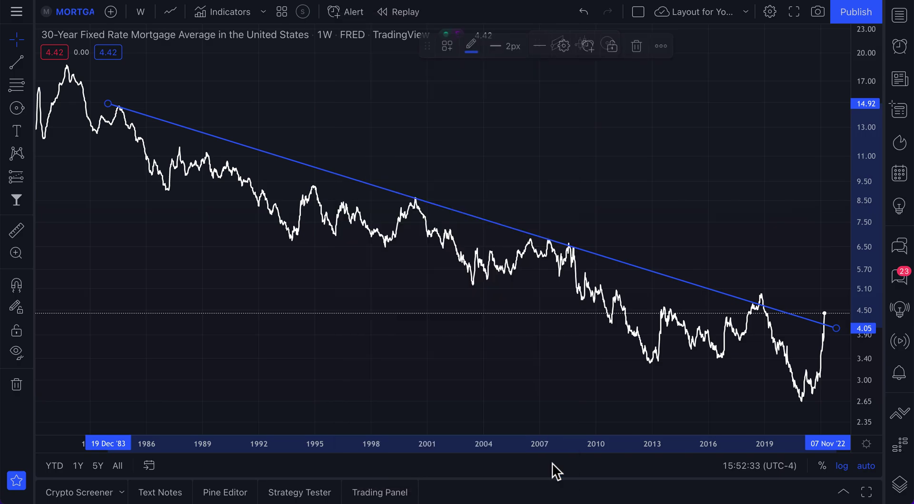
pyautogui.click(583, 124)
pyautogui.scroll(1, 412, 216)
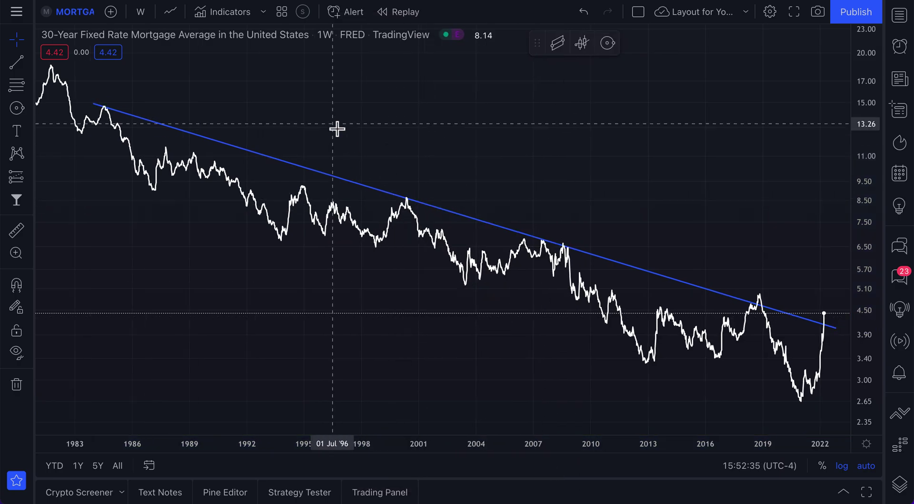
# Step: Circle the 1984 and 2000 trend-line touches, then copy a circle to the next touch point
pyautogui.click(30, 107)
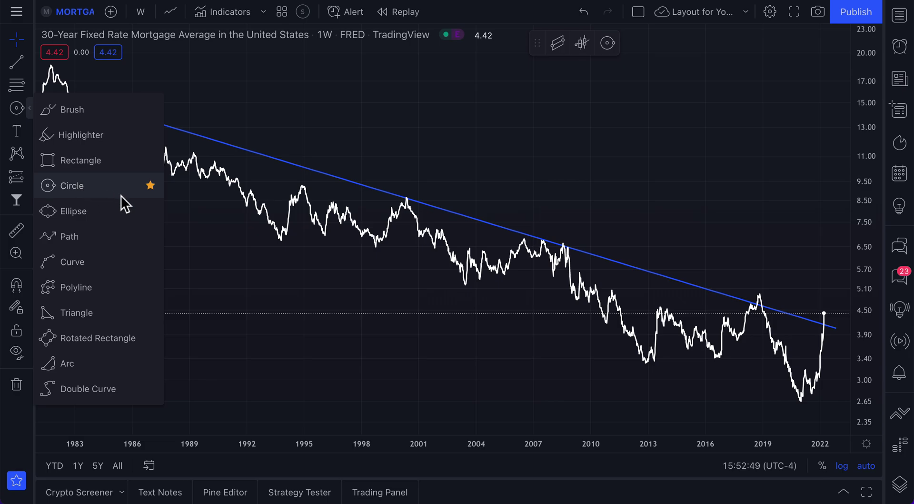
pyautogui.click(83, 188)
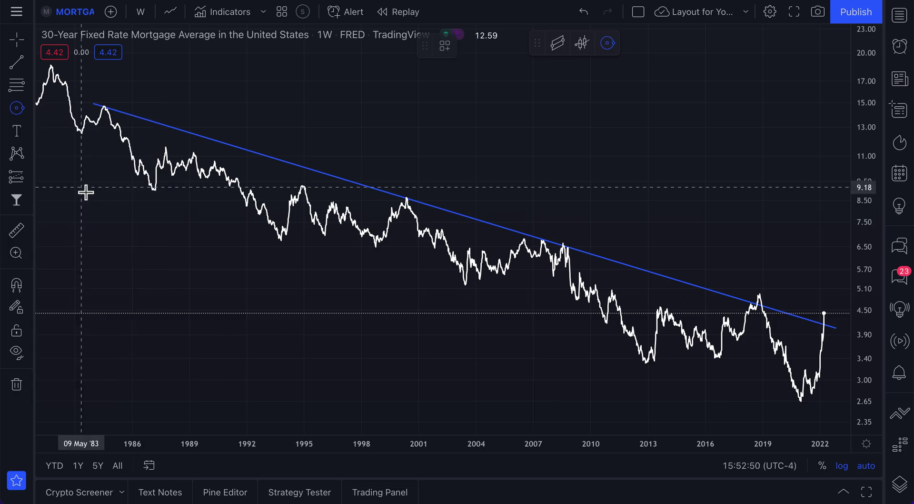
pyautogui.click(103, 107)
pyautogui.click(118, 107)
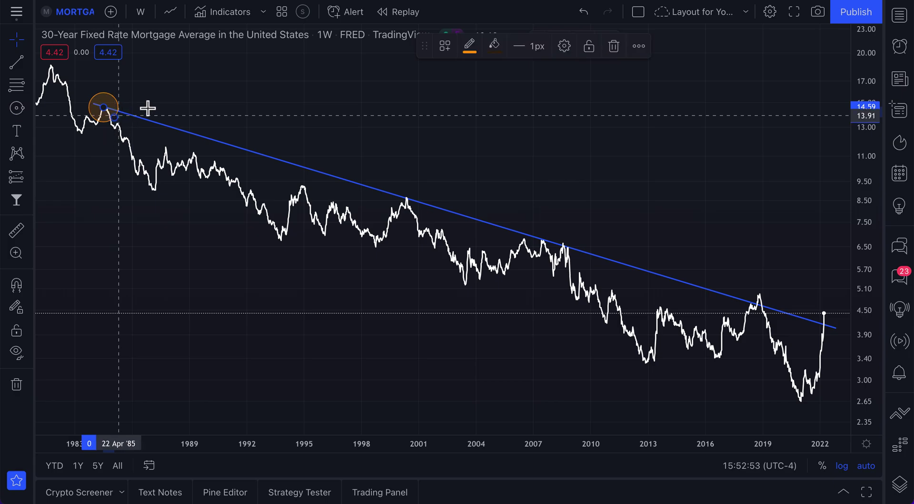
pyautogui.click(32, 112)
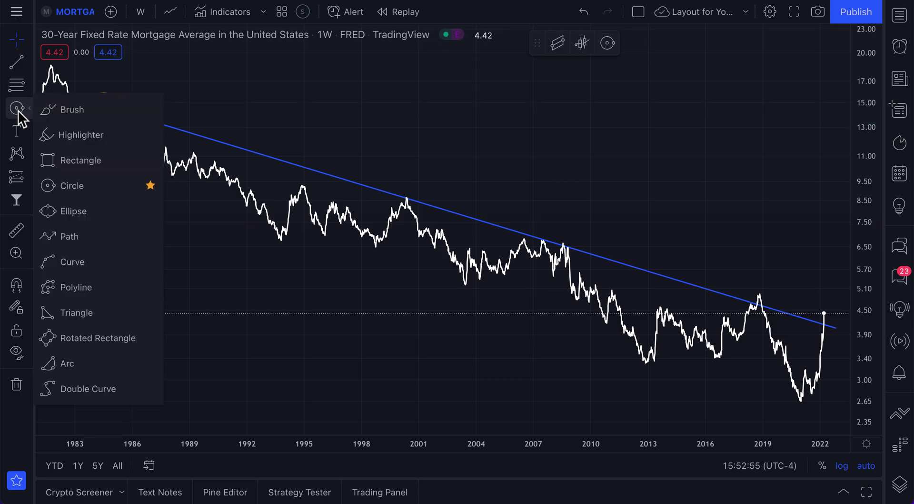
pyautogui.click(18, 110)
pyautogui.click(403, 197)
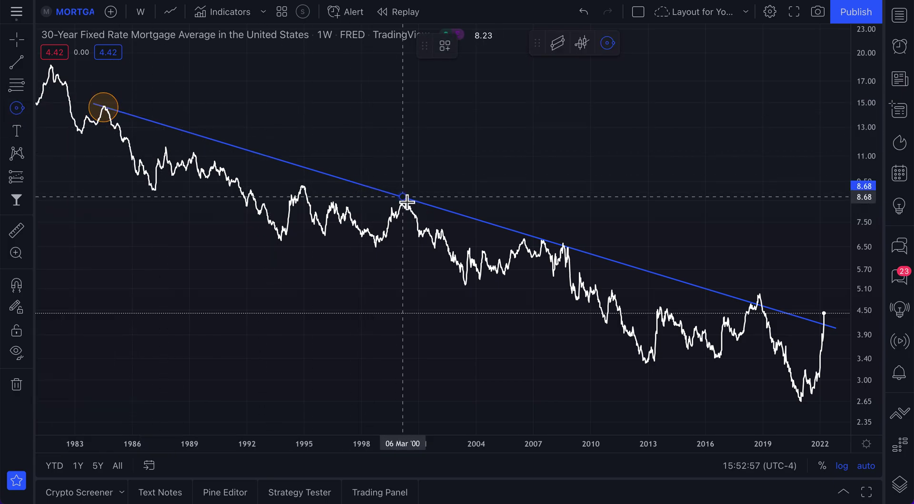
pyautogui.click(418, 208)
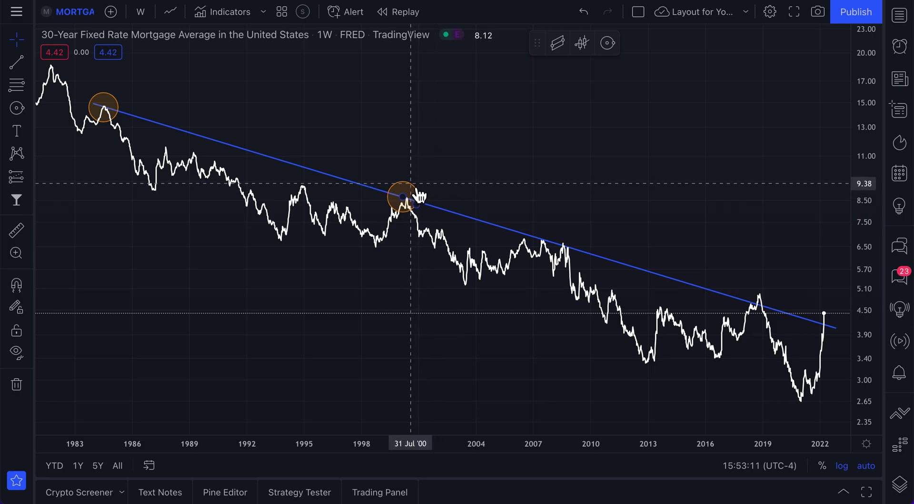
pyautogui.moveTo(419, 196)
pyautogui.mouseDown()
pyautogui.moveTo(563, 228)
pyautogui.moveTo(681, 276)
pyautogui.moveTo(845, 316)
pyautogui.mouseUp()
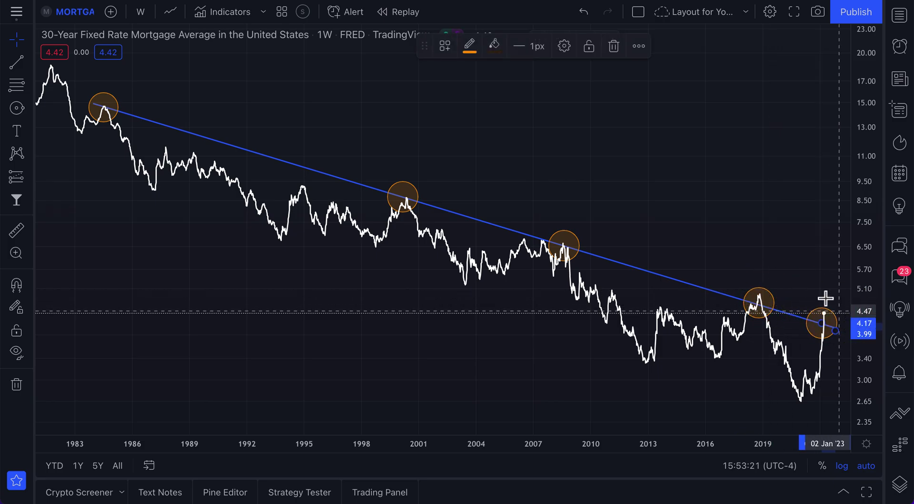
pyautogui.scroll(3, 707, 226)
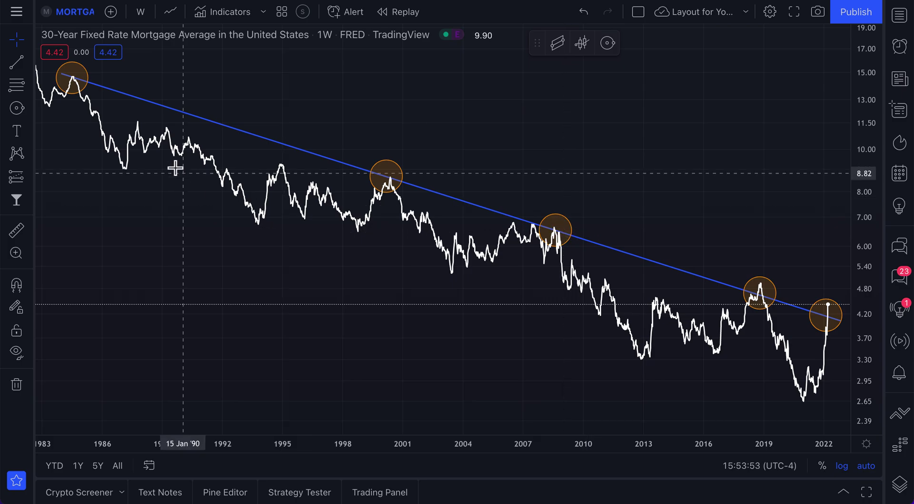
pyautogui.click(29, 63)
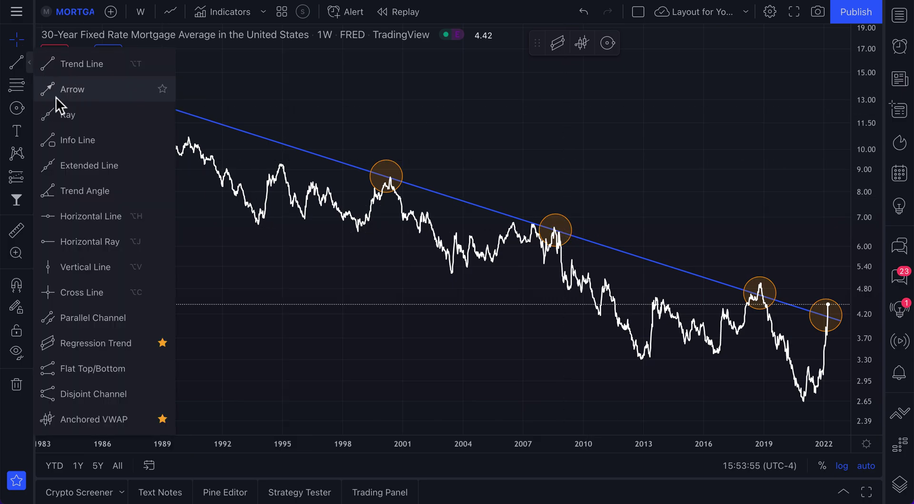
pyautogui.click(54, 90)
pyautogui.click(559, 234)
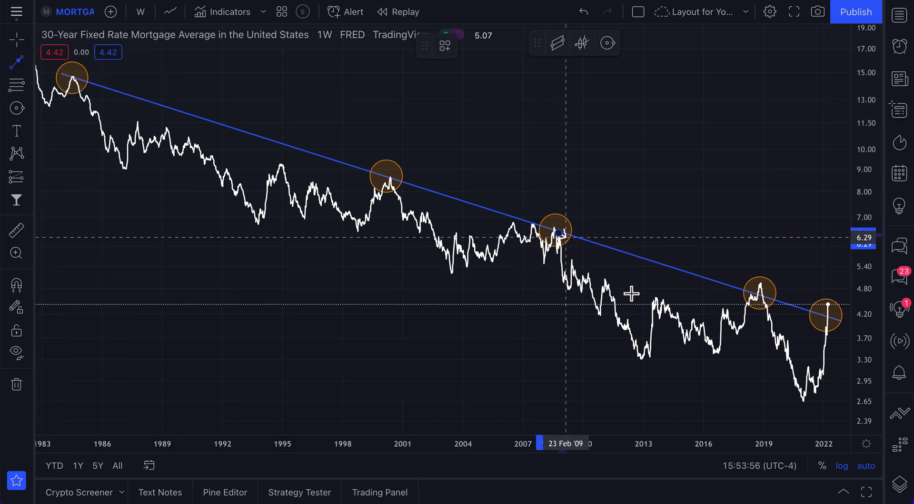
pyautogui.click(653, 315)
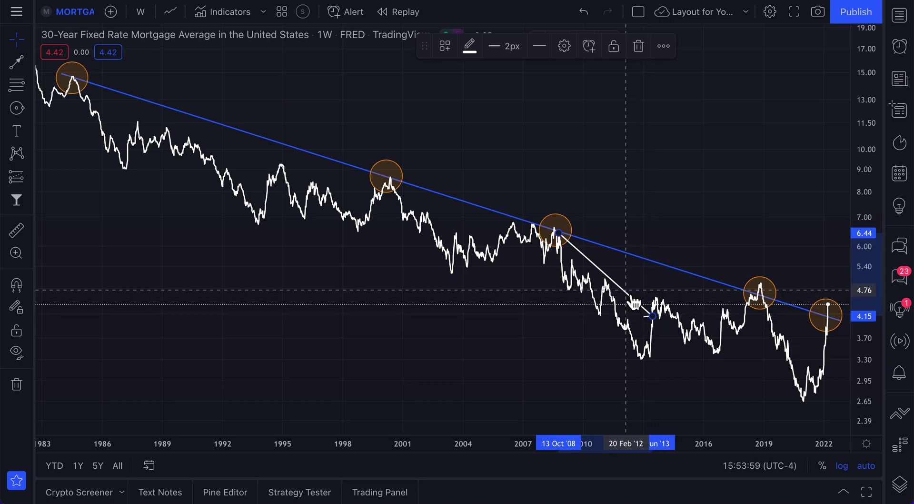
pyautogui.moveTo(622, 288); pyautogui.dragTo(840, 361)
pyautogui.moveTo(620, 286); pyautogui.dragTo(430, 232)
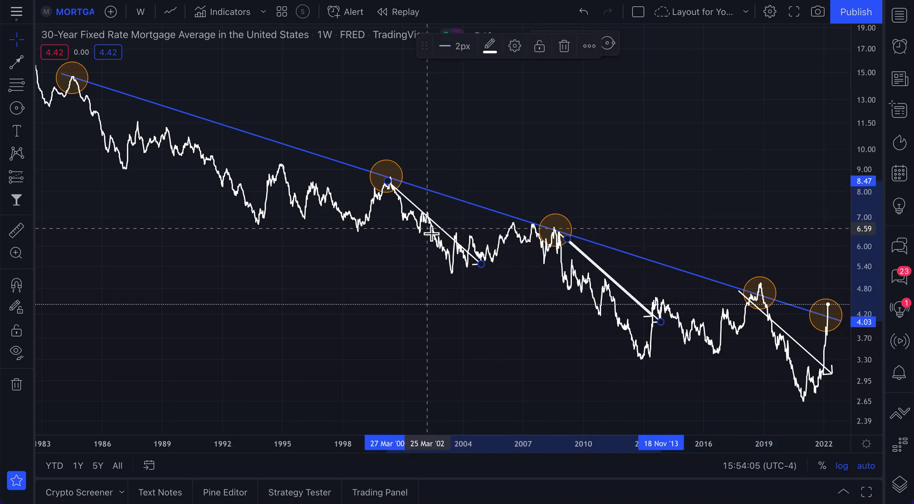
pyautogui.hotkey('ctrl', 'z')
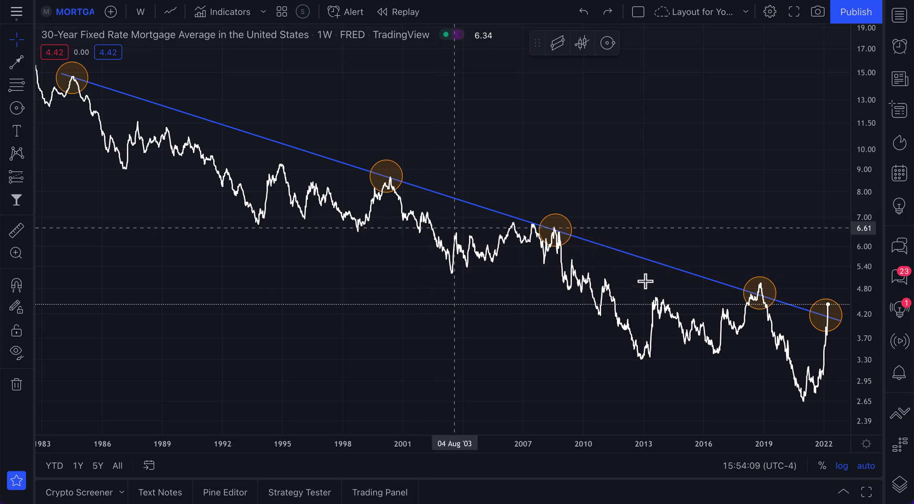
# Step: Draw a small orange circle on the mid-2006 peak near 7.00
pyautogui.click(32, 108)
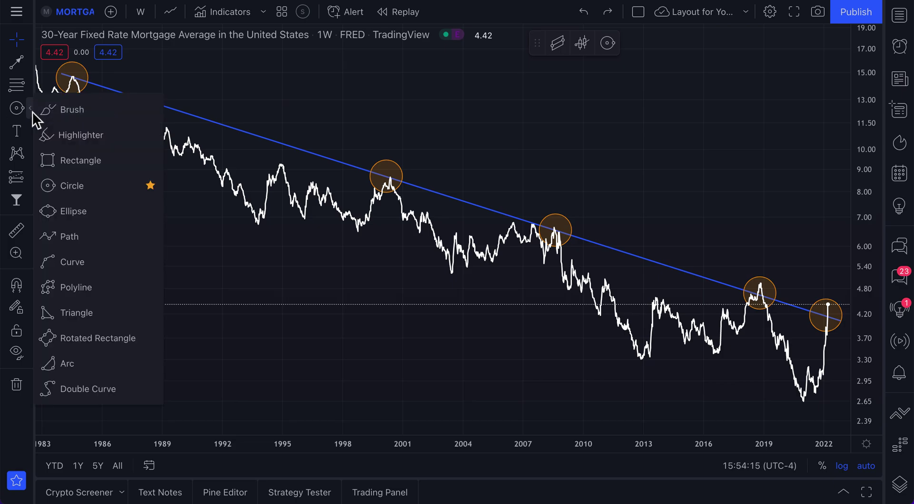
pyautogui.click(72, 185)
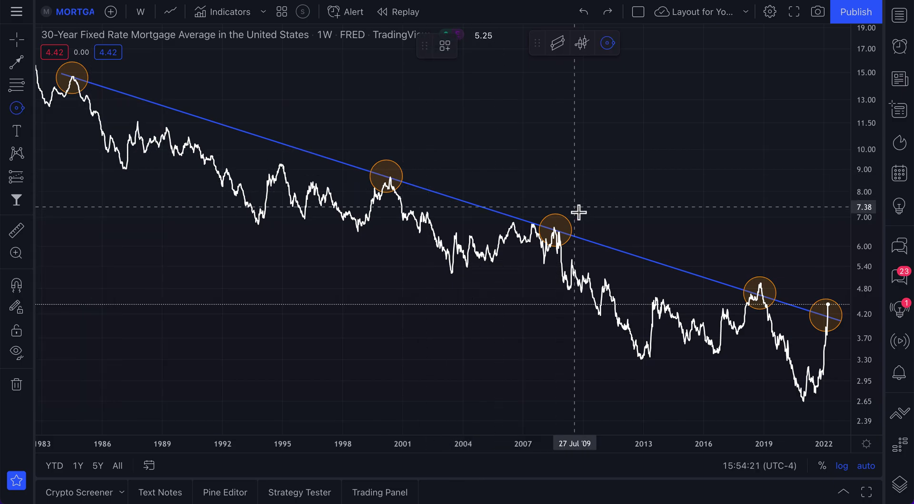
pyautogui.click(516, 220)
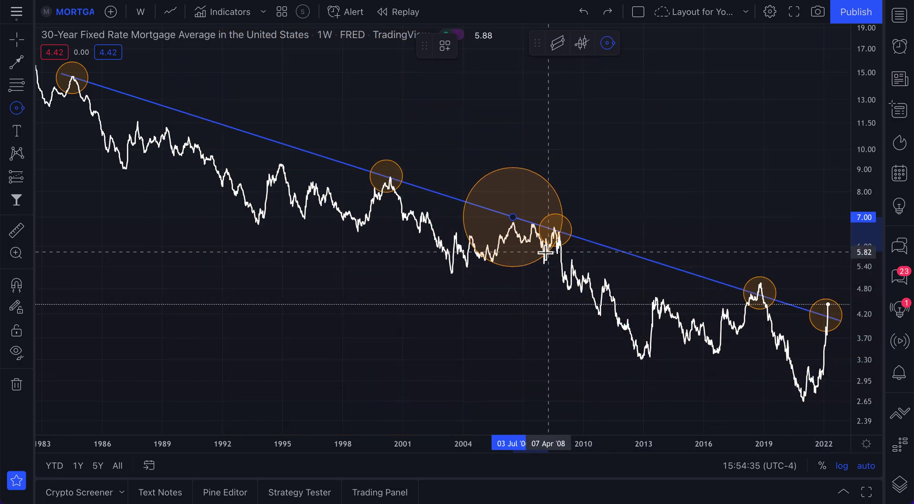
pyautogui.click(518, 231)
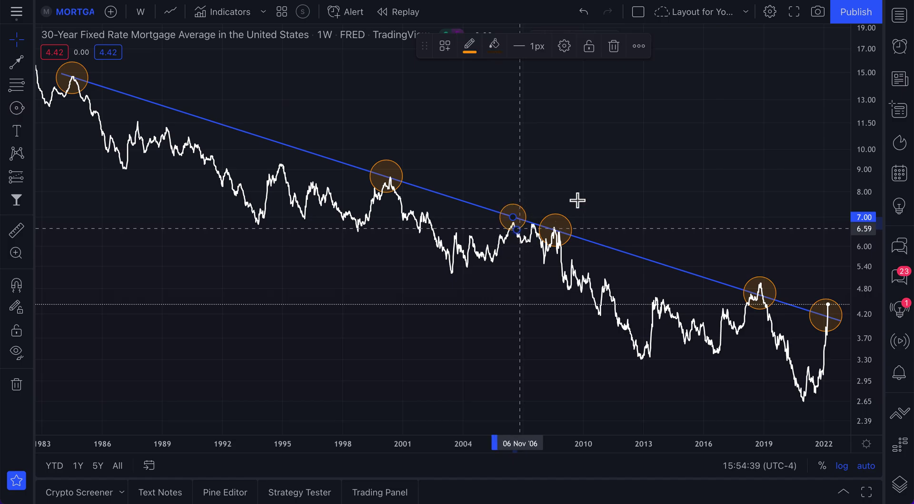
pyautogui.click(625, 165)
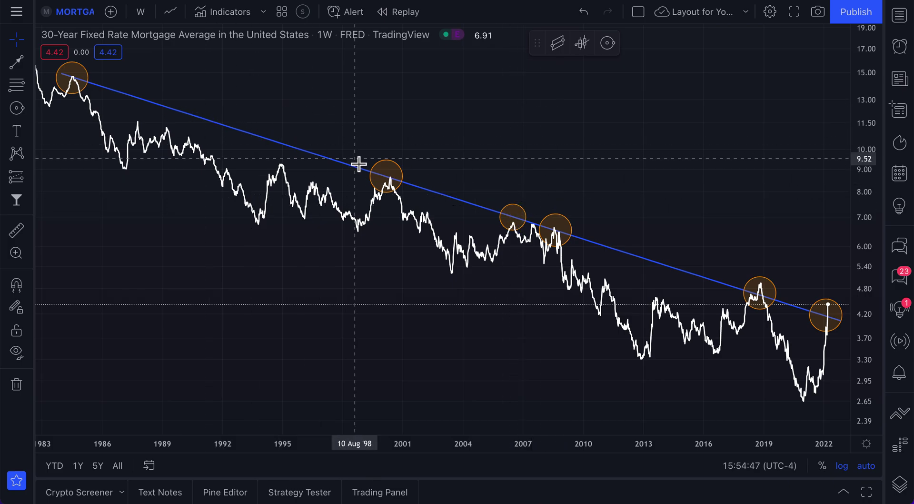
# Step: Delete the 2006 circle, switch the chart symbol to AAPL and pan to recent prices
pyautogui.click(524, 212)
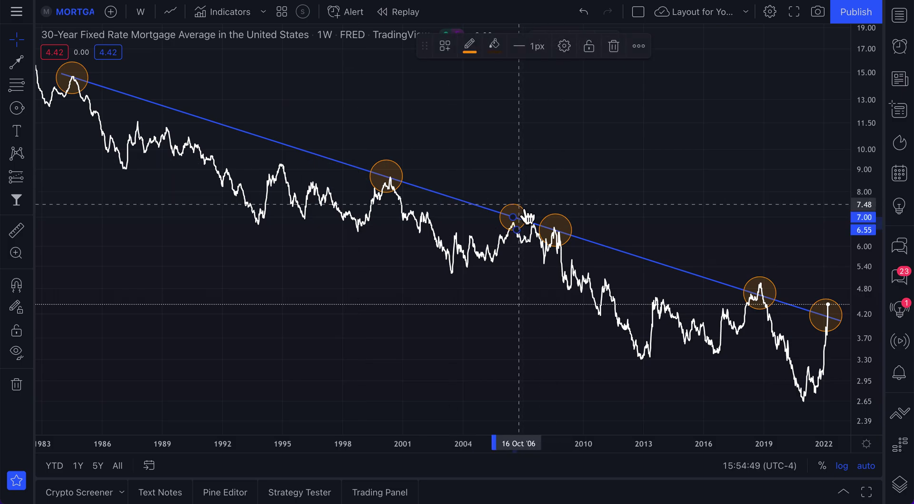
pyautogui.press('Delete')
pyautogui.click(78, 10)
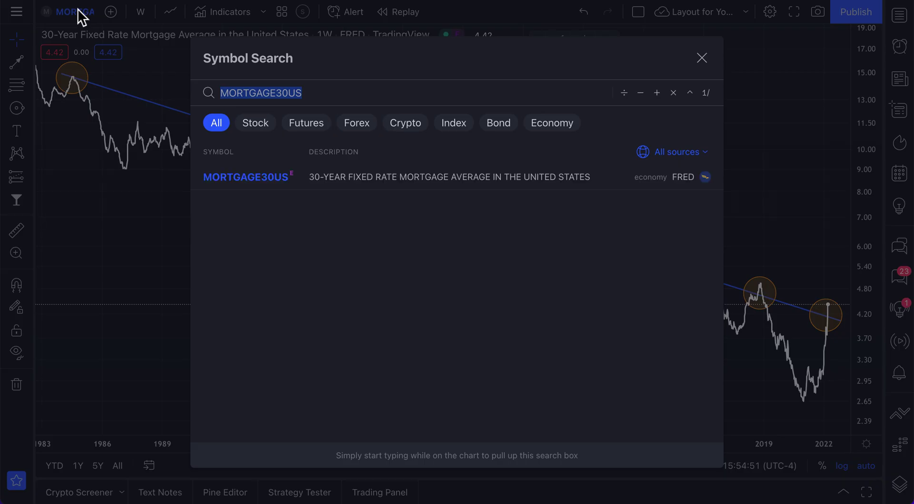
pyautogui.write('AAPL')
pyautogui.press('Return')
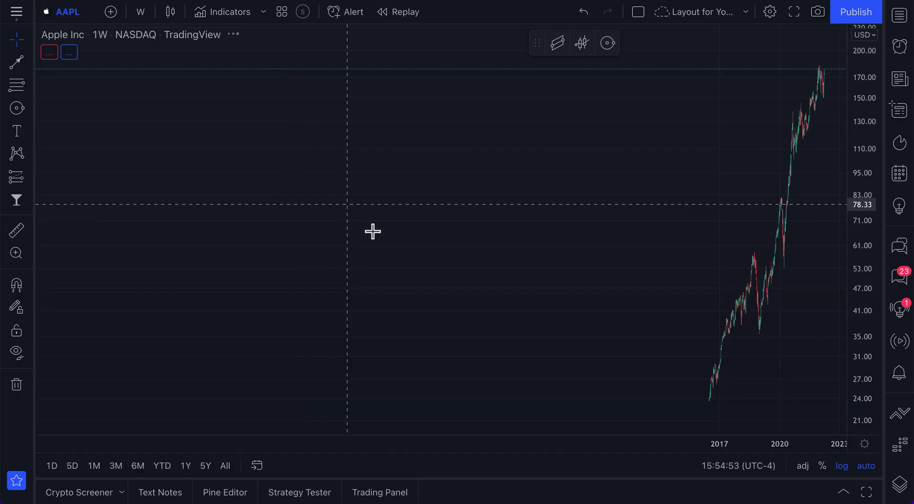
pyautogui.moveTo(555, 268)
pyautogui.mouseDown()
pyautogui.moveTo(482, 267)
pyautogui.moveTo(720, 306)
pyautogui.mouseUp()
pyautogui.scroll(5, 484, 275)
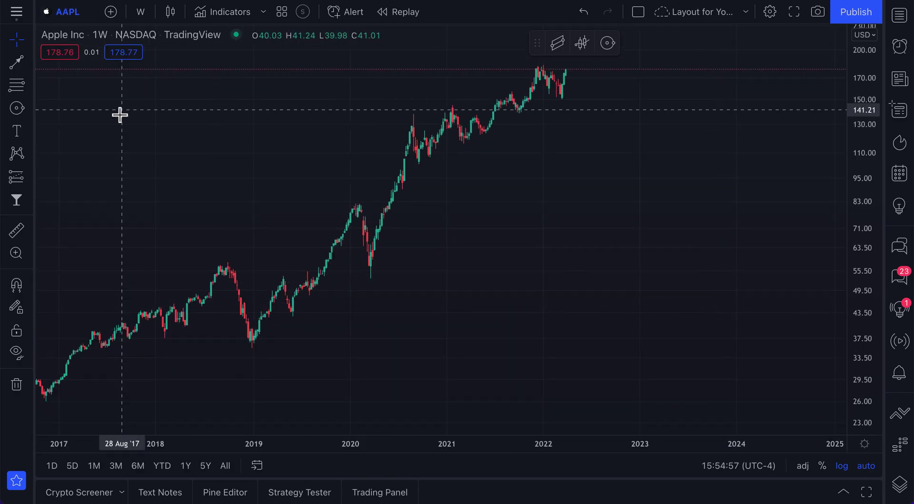
pyautogui.click(17, 108)
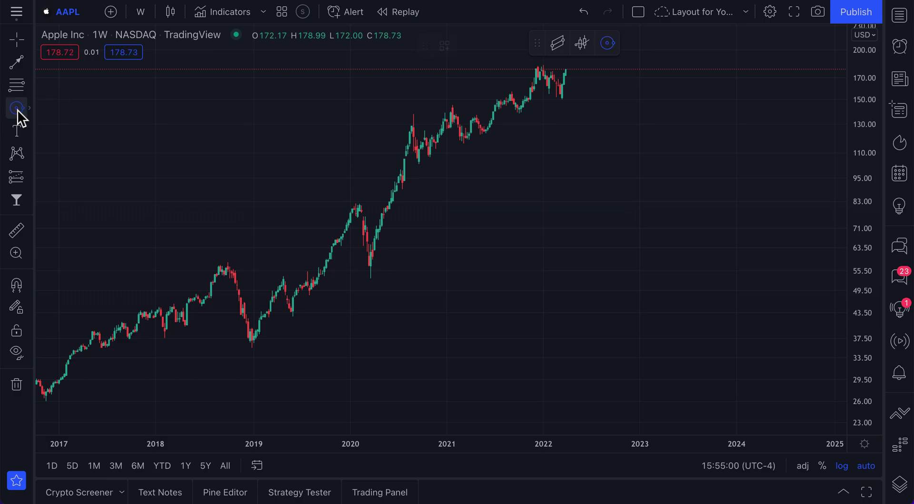
pyautogui.click(523, 218)
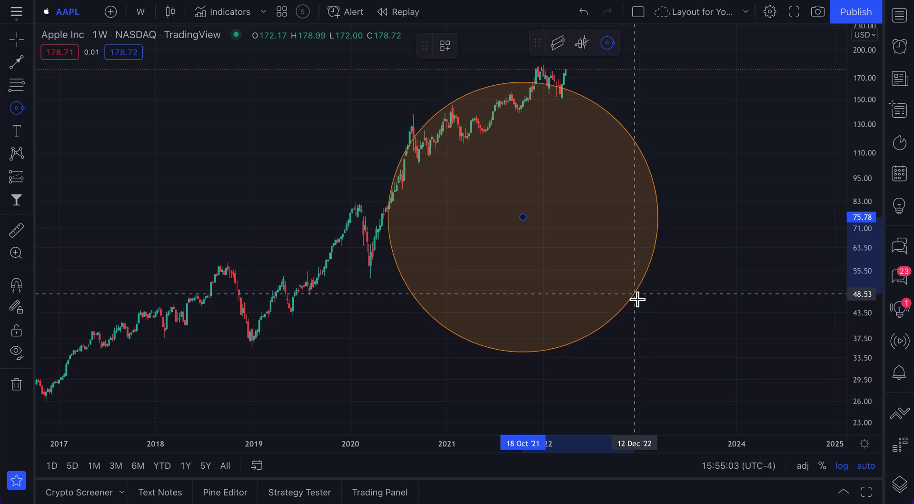
pyautogui.click(643, 297)
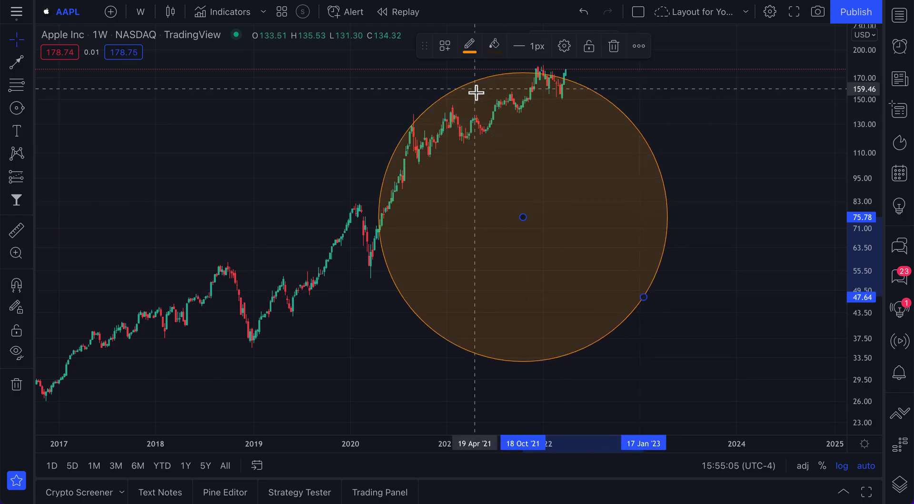
pyautogui.moveTo(476, 91); pyautogui.dragTo(608, 138)
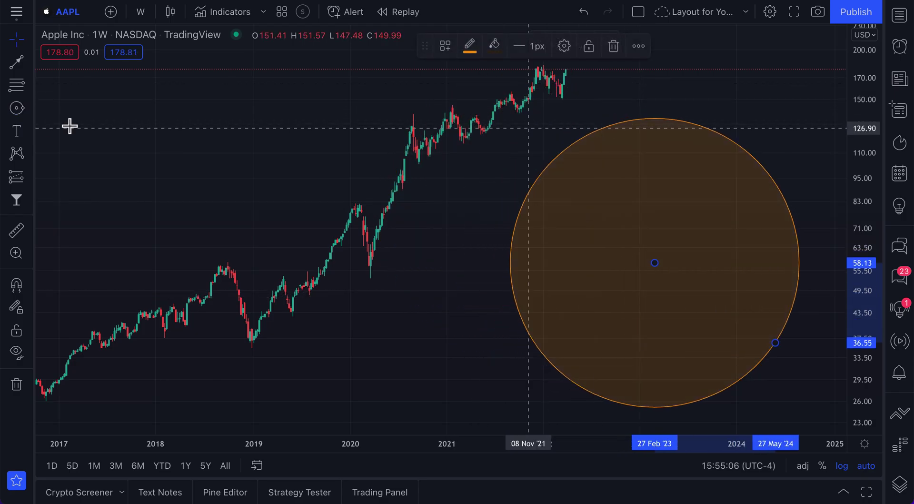
pyautogui.click(30, 130)
pyautogui.click(30, 111)
pyautogui.click(72, 108)
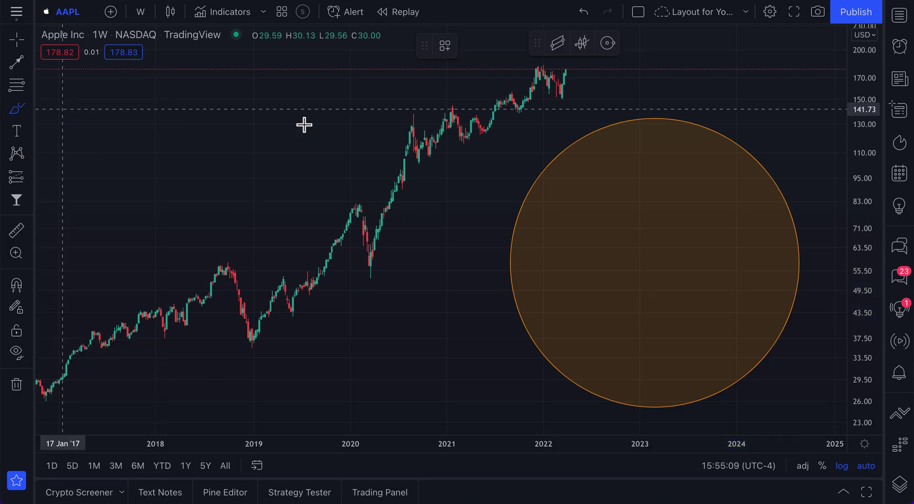
pyautogui.moveTo(586, 200); pyautogui.dragTo(587, 206)
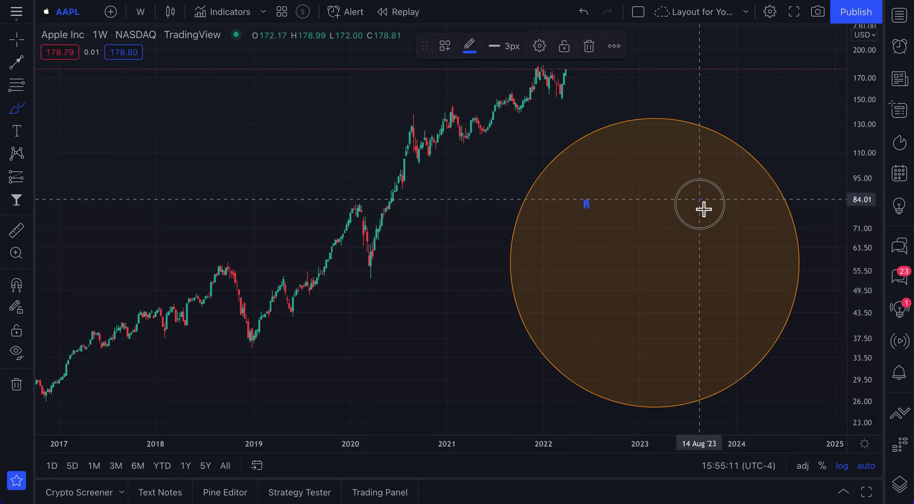
pyautogui.moveTo(700, 202); pyautogui.dragTo(701, 209)
pyautogui.moveTo(567, 283)
pyautogui.mouseDown()
pyautogui.moveTo(639, 342)
pyautogui.moveTo(727, 289)
pyautogui.mouseUp()
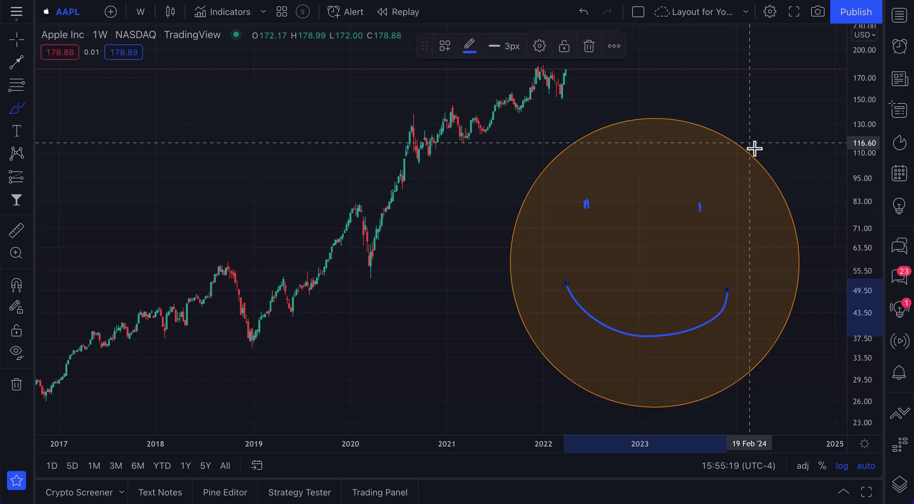
pyautogui.hotkey('ctrl', 'z')
pyautogui.hotkey('ctrl', 'z')
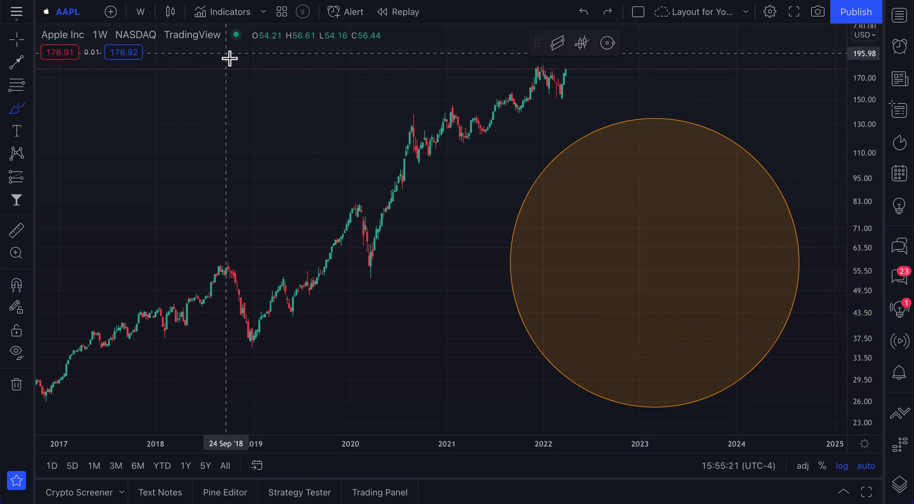
pyautogui.click(16, 40)
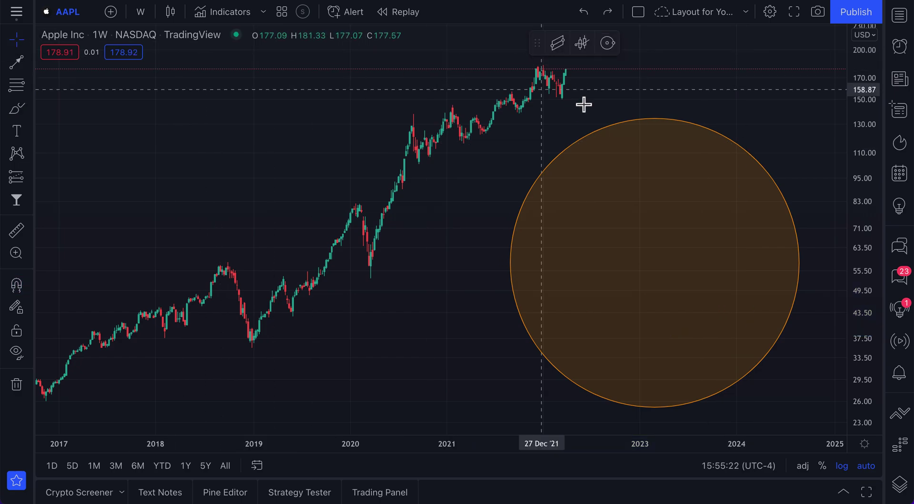
pyautogui.click(651, 121)
pyautogui.press('Delete')
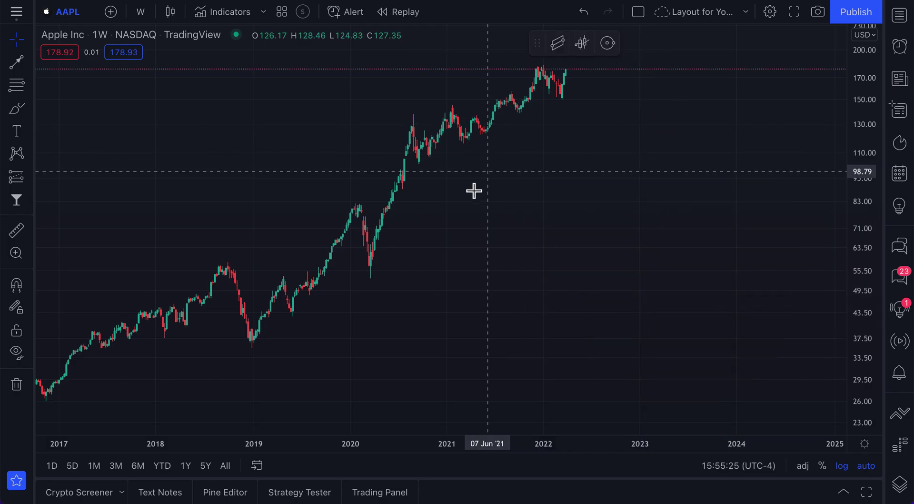
# Step: Draw a rising trend line from the September 2020 low past the 2022 highs and adjust its lower end
pyautogui.scroll(5, 545, 206)
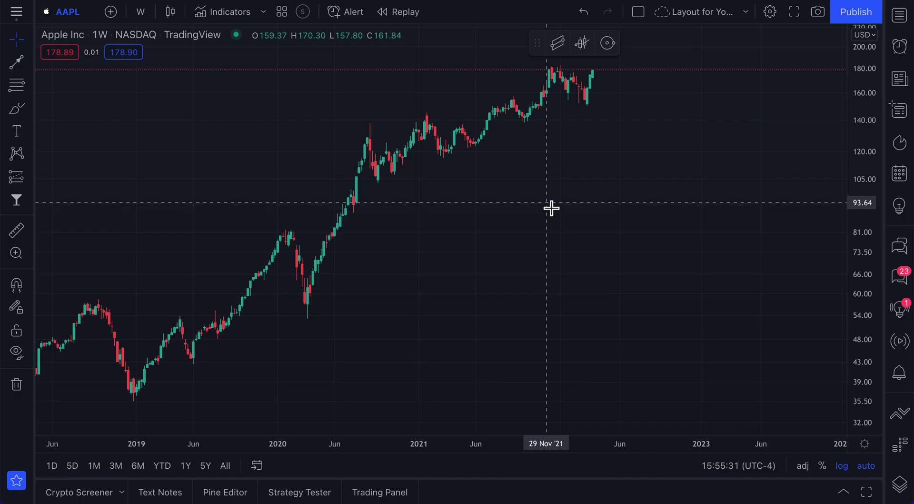
pyautogui.click(31, 110)
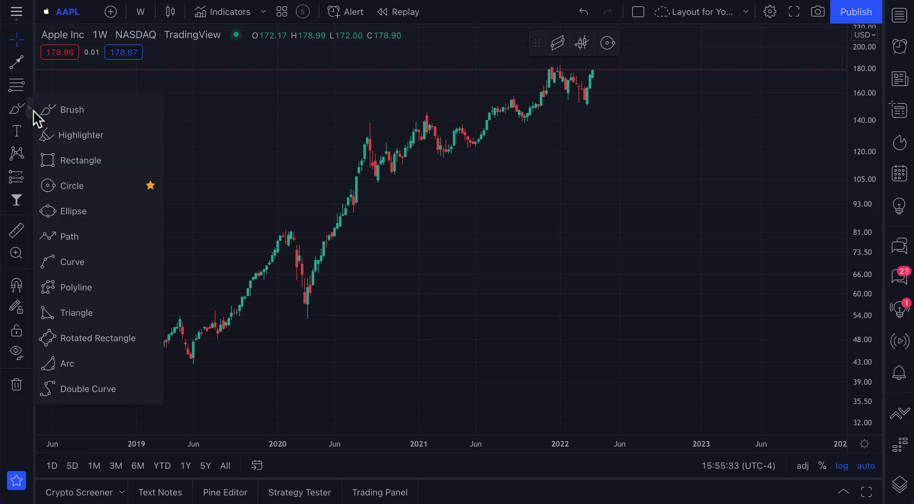
pyautogui.click(93, 187)
pyautogui.scroll(-3, 543, 176)
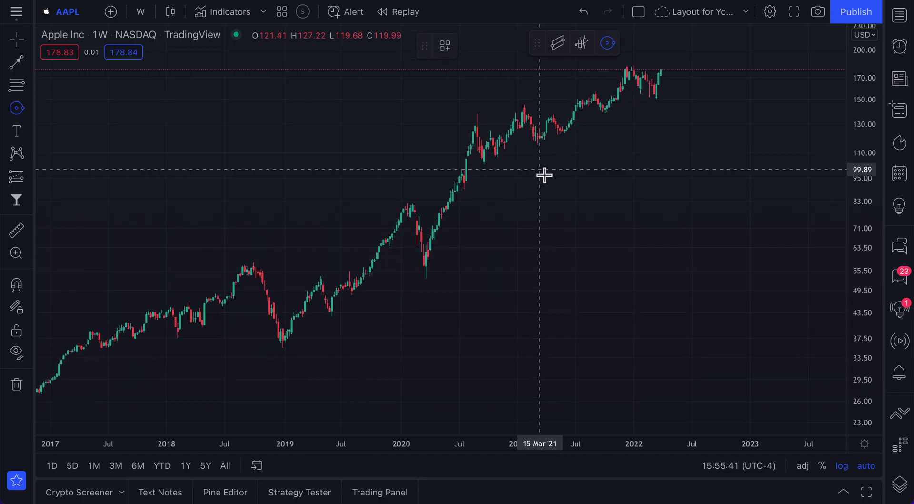
pyautogui.scroll(-1, 542, 175)
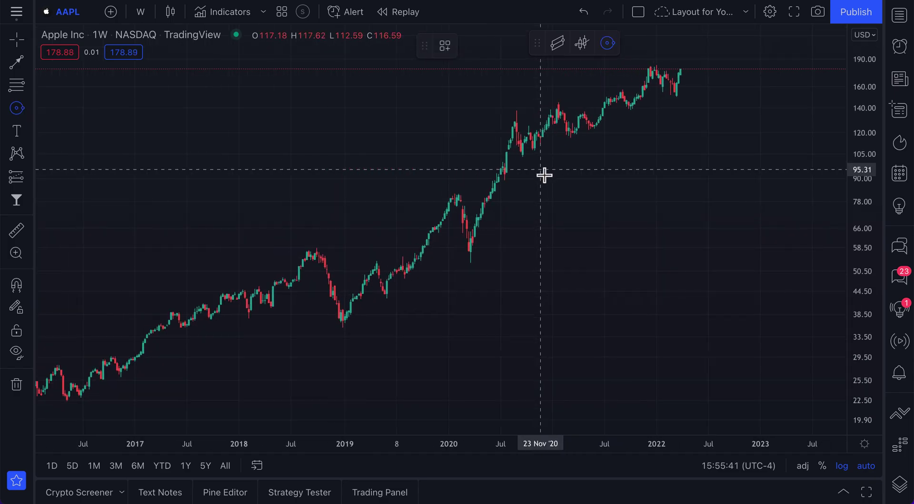
pyautogui.click(32, 67)
pyautogui.click(67, 64)
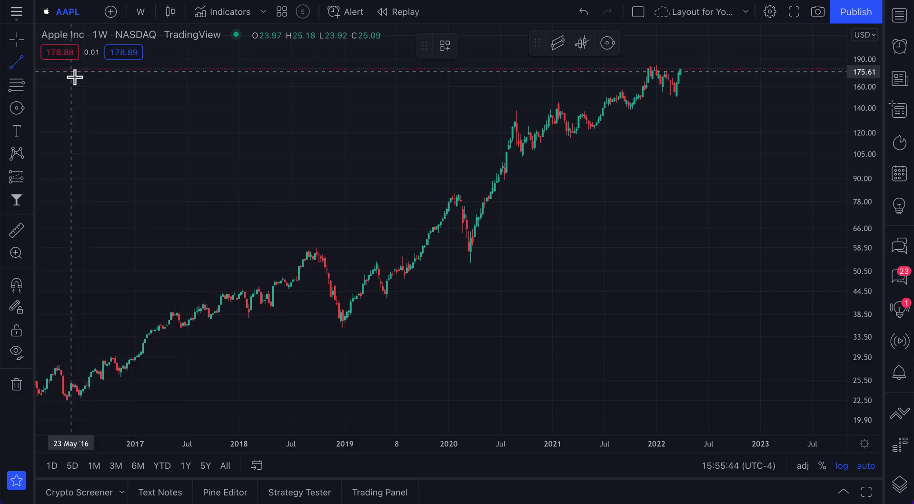
pyautogui.click(523, 160)
pyautogui.click(714, 78)
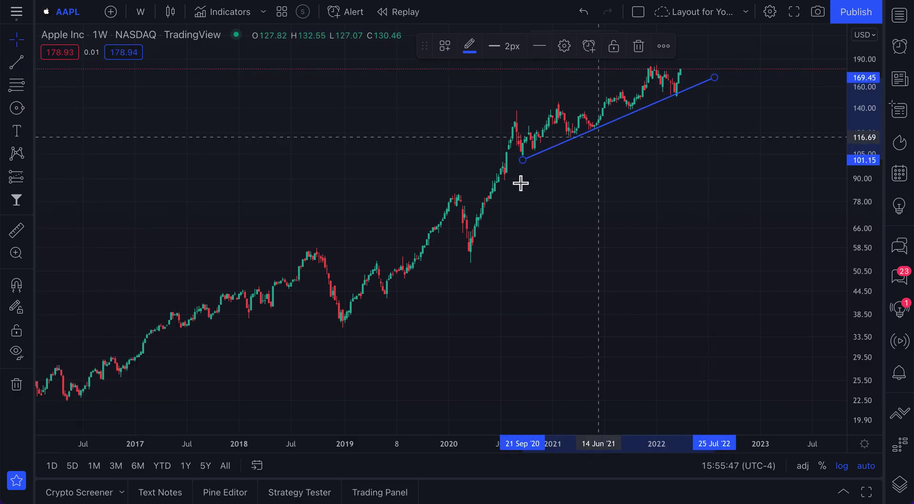
pyautogui.moveTo(522, 160); pyautogui.dragTo(497, 166)
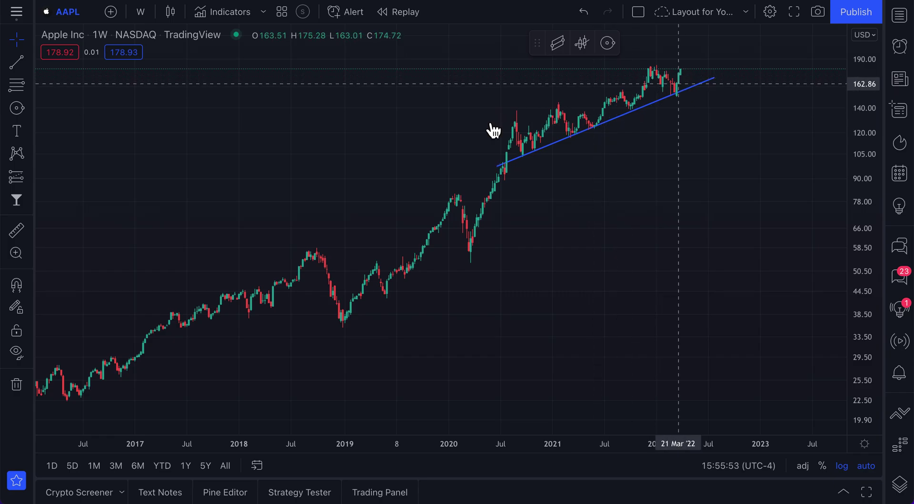
pyautogui.click(18, 108)
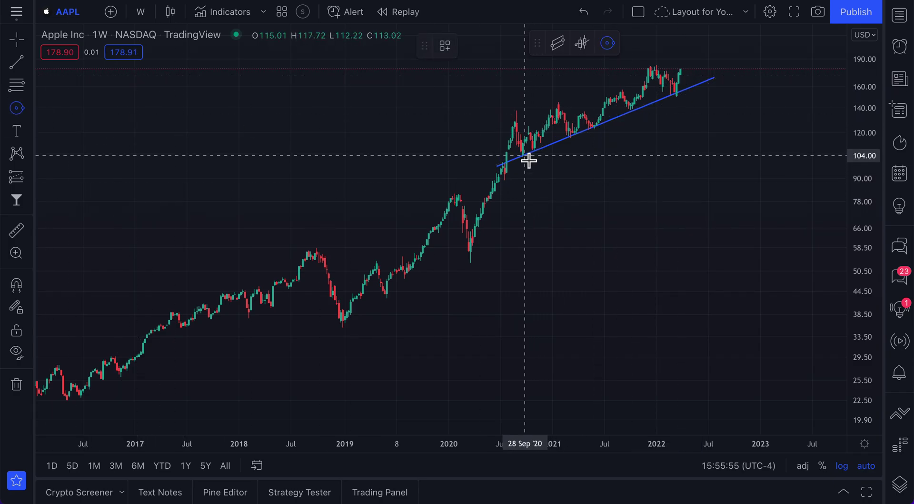
# Step: Circle the late-2020 touch and drop copies of the circle on the other trend-line touches
pyautogui.moveTo(528, 160)
pyautogui.mouseDown()
pyautogui.moveTo(535, 167)
pyautogui.moveTo(534, 158)
pyautogui.moveTo(592, 133)
pyautogui.moveTo(590, 140)
pyautogui.moveTo(616, 135)
pyautogui.moveTo(608, 123)
pyautogui.moveTo(695, 94)
pyautogui.moveTo(645, 112)
pyautogui.moveTo(645, 122)
pyautogui.mouseUp()
pyautogui.click(687, 149)
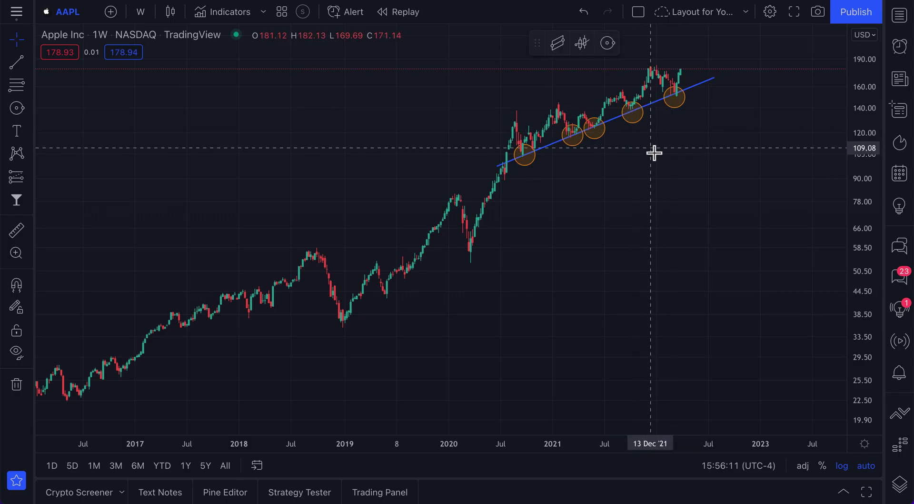
pyautogui.scroll(2, 624, 216)
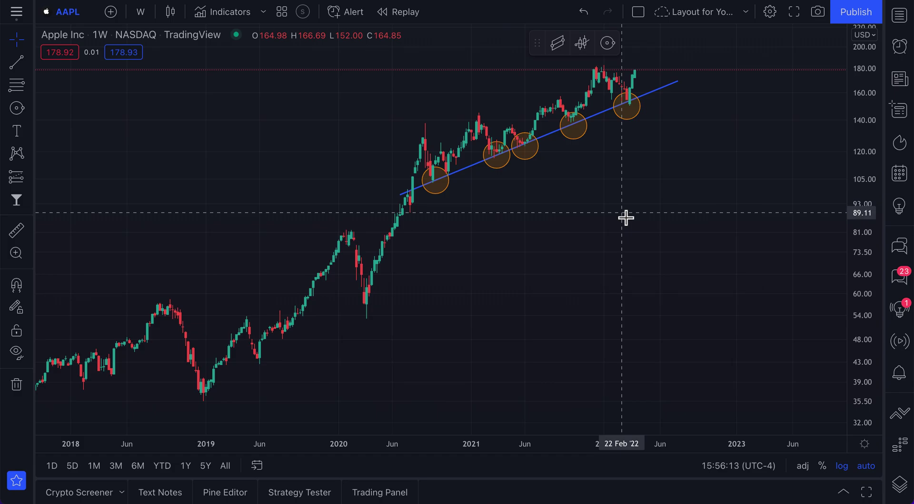
# Step: Give the mid-2021 circle a white border and a blue background fill
pyautogui.doubleClick(538, 150)
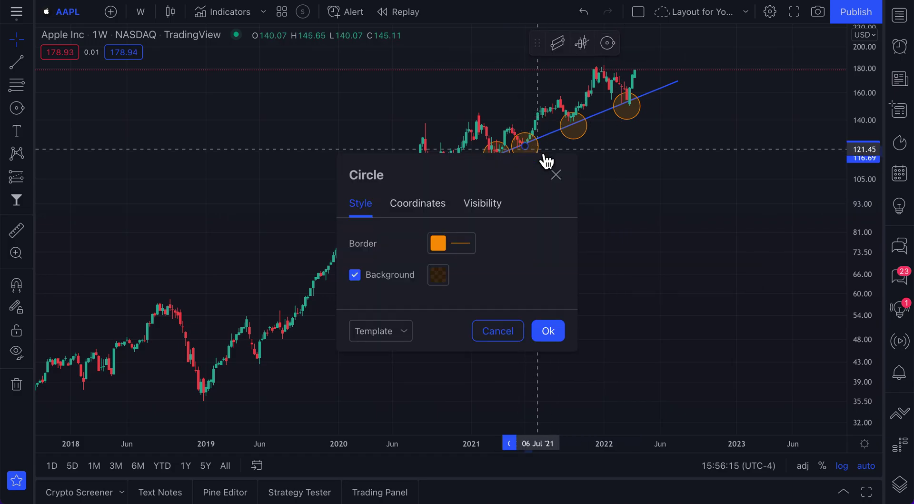
pyautogui.moveTo(503, 176); pyautogui.dragTo(253, 107)
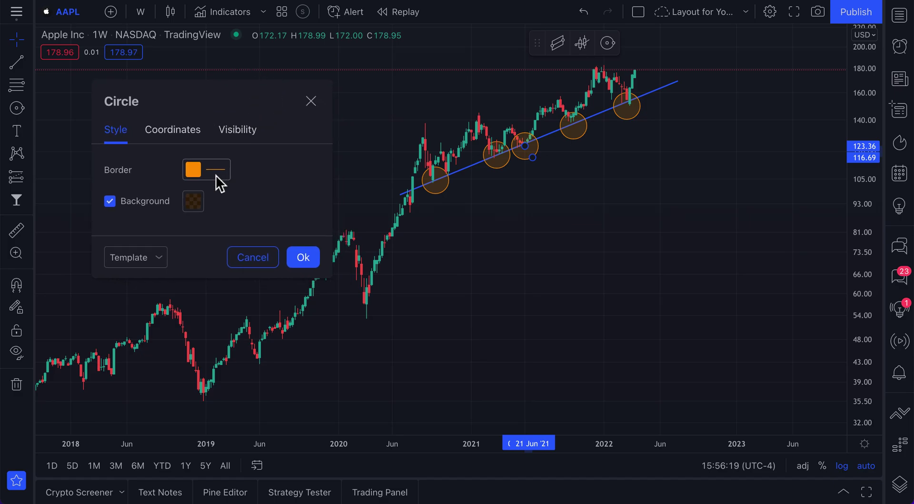
pyautogui.click(199, 170)
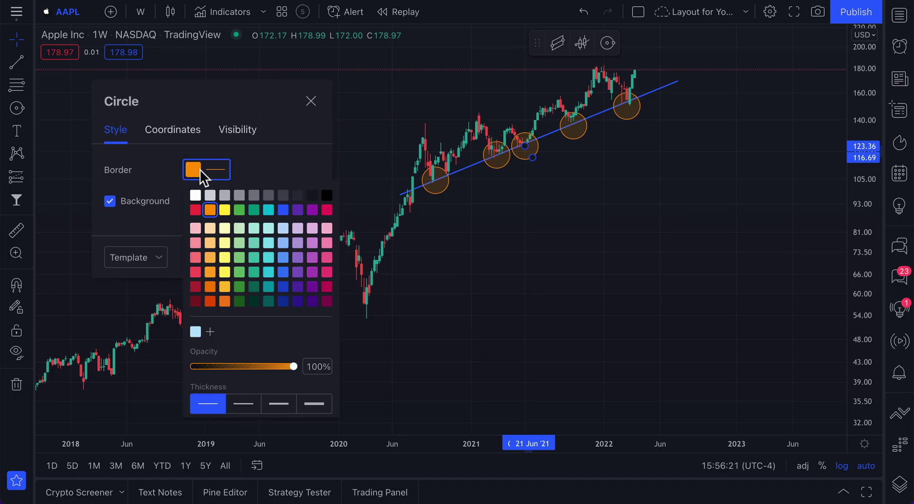
pyautogui.click(195, 196)
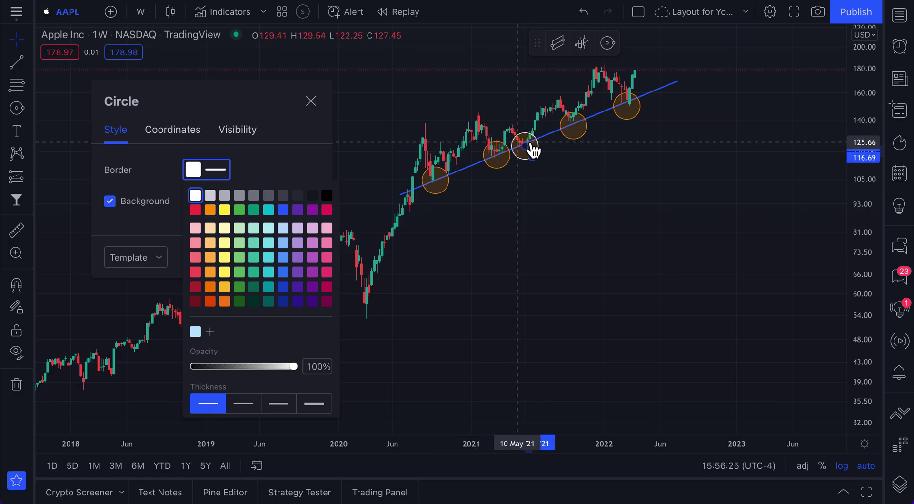
pyautogui.click(268, 164)
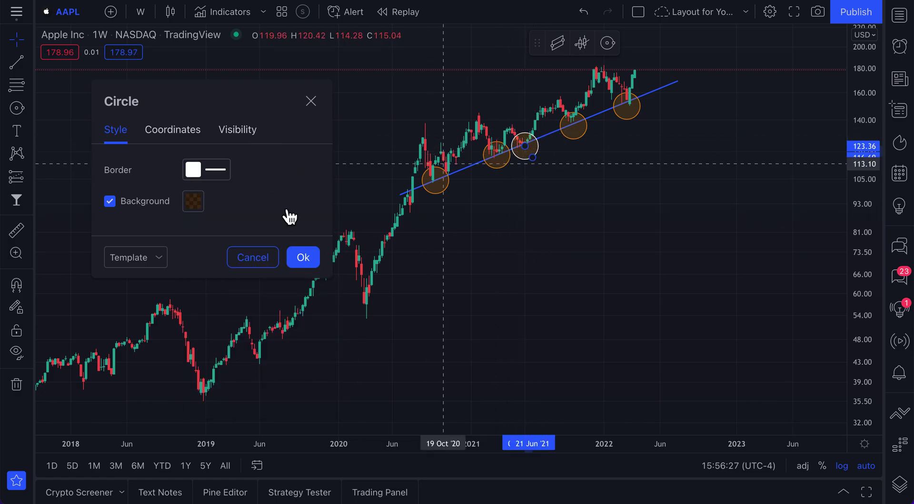
pyautogui.click(196, 201)
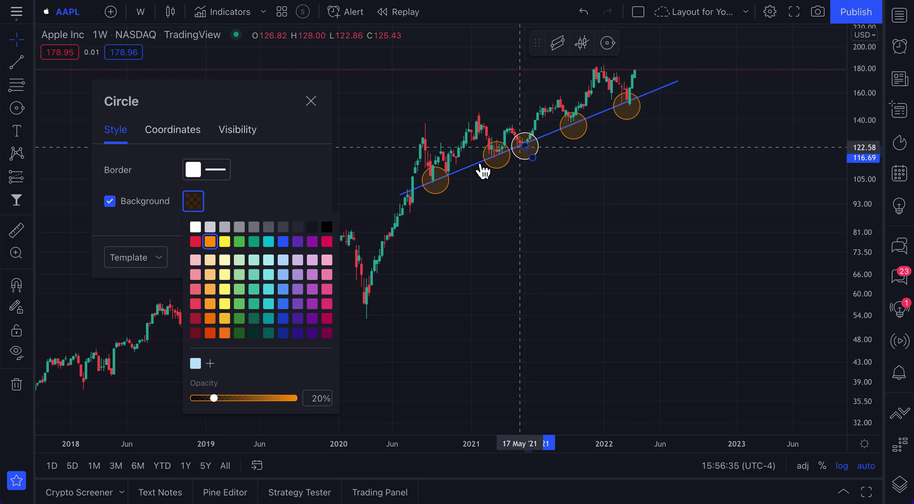
pyautogui.click(284, 244)
# Step: Give the white-outlined circle a fully opaque blue fill at 100% opacity
pyautogui.press('Escape')
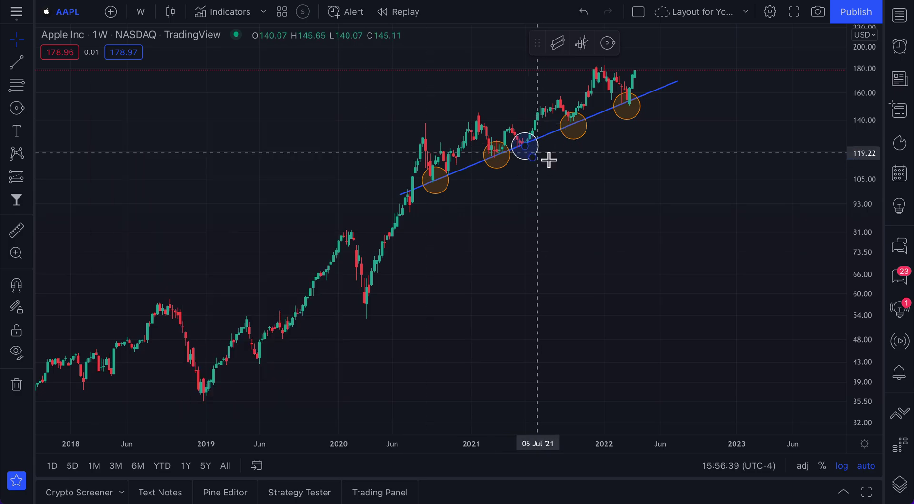
pyautogui.doubleClick(542, 160)
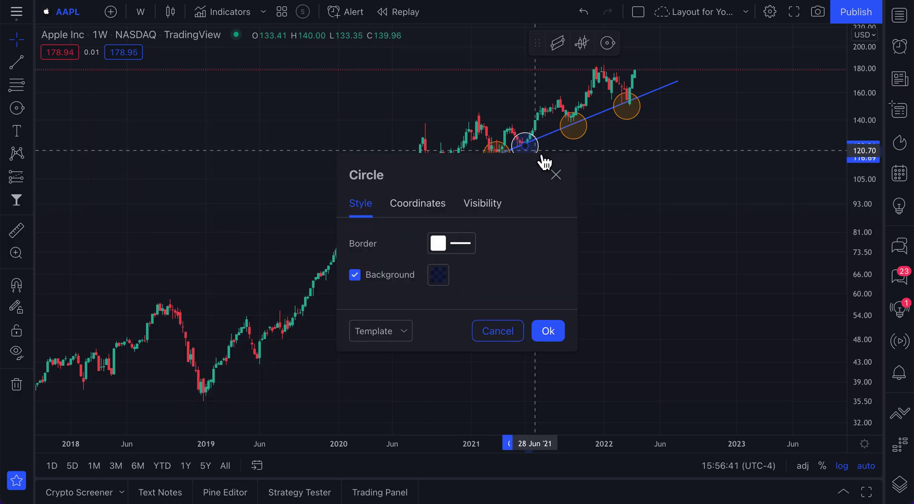
pyautogui.click(437, 274)
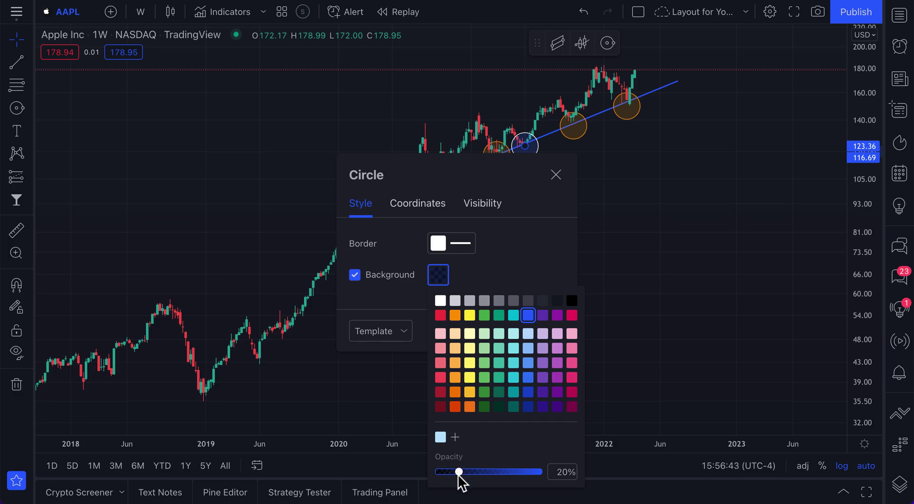
pyautogui.moveTo(460, 473); pyautogui.dragTo(545, 473)
pyautogui.moveTo(479, 183); pyautogui.dragTo(213, 117)
pyautogui.click(171, 215)
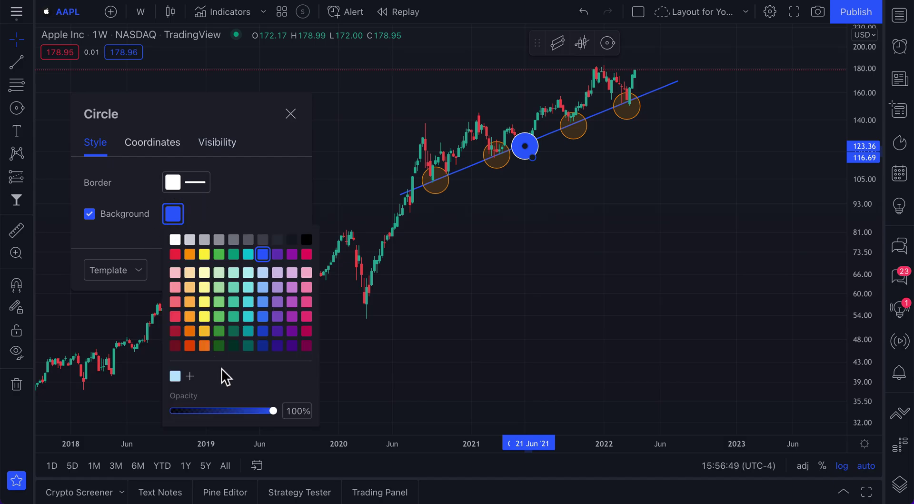
pyautogui.click(567, 245)
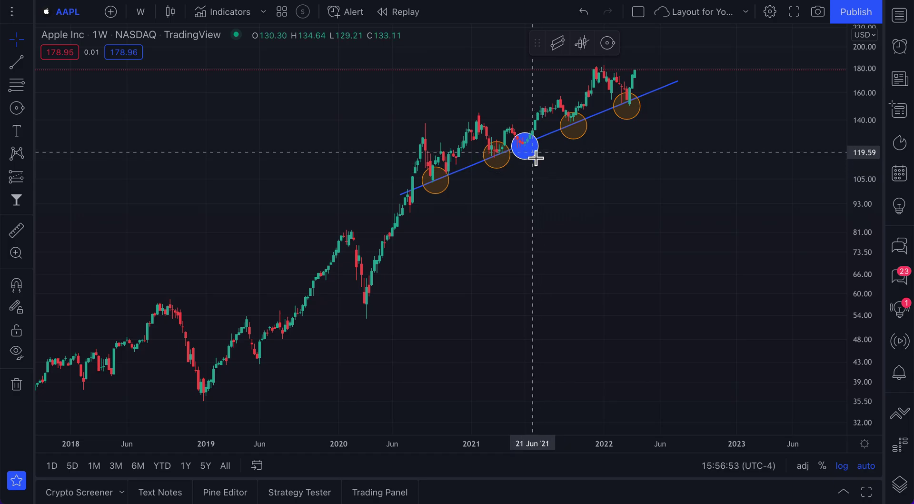
# Step: Lower the blue circle's fill opacity to about 9%
pyautogui.click(543, 162)
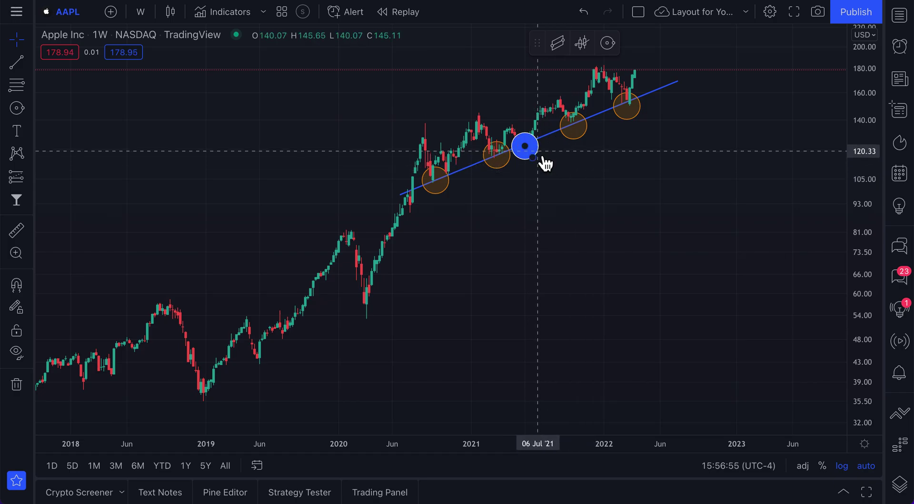
pyautogui.doubleClick(545, 163)
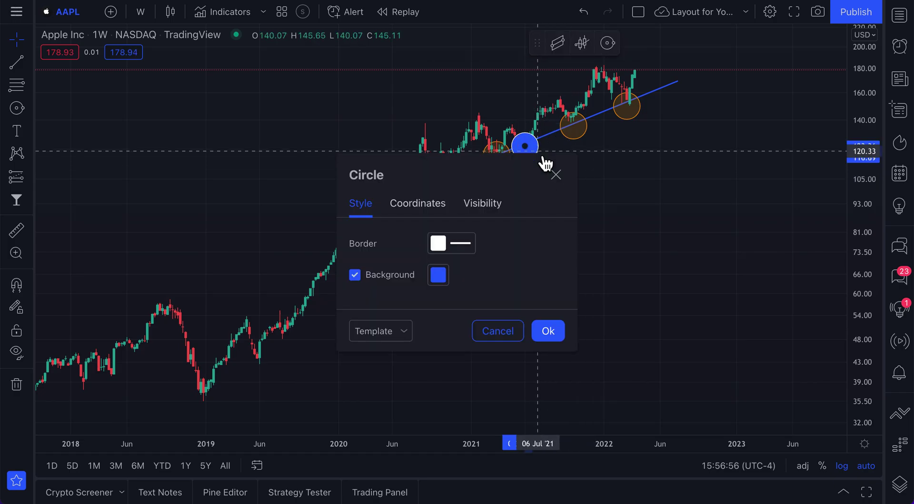
pyautogui.click(437, 275)
pyautogui.moveTo(537, 472); pyautogui.dragTo(447, 474)
pyautogui.moveTo(536, 189); pyautogui.dragTo(388, 163)
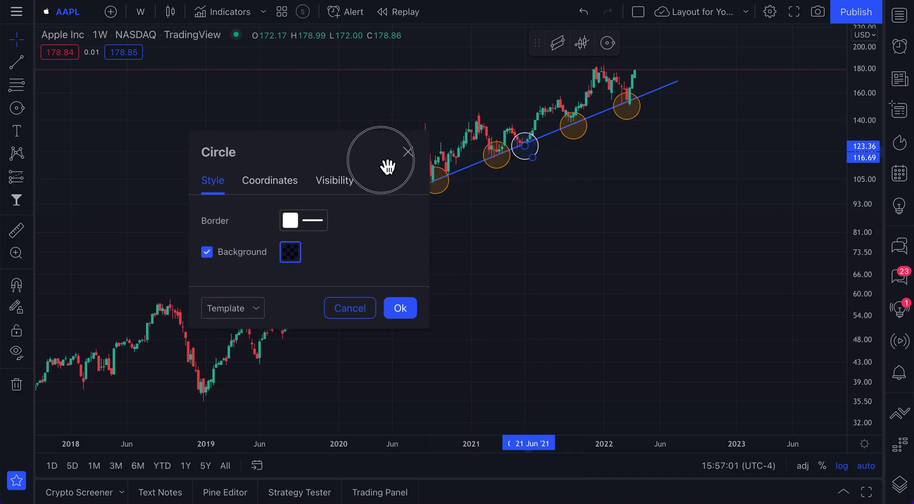
pyautogui.press('Escape')
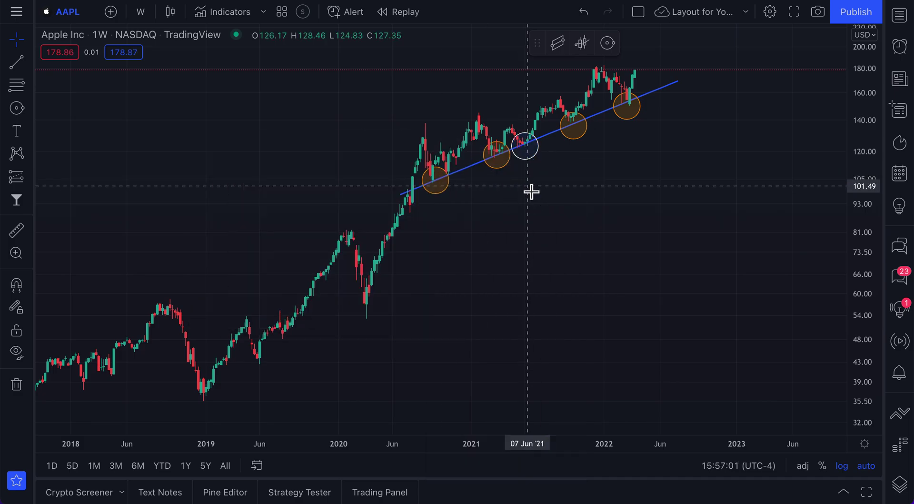
# Step: Set the blue circle's fill opacity to 50%
pyautogui.doubleClick(543, 158)
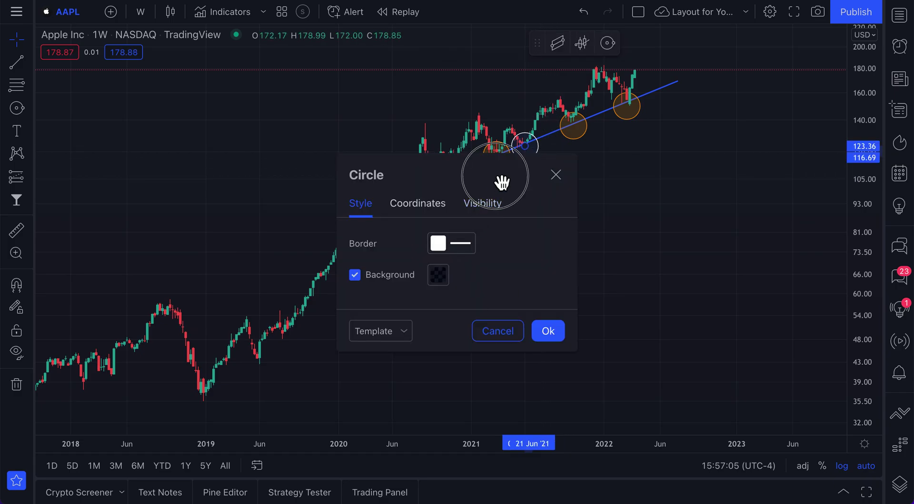
pyautogui.moveTo(500, 180); pyautogui.dragTo(257, 138)
pyautogui.click(192, 235)
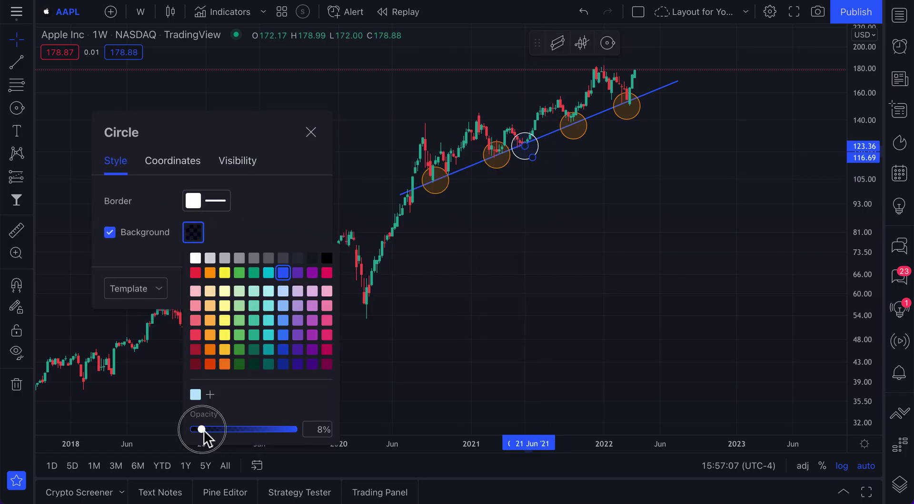
pyautogui.moveTo(250, 430); pyautogui.dragTo(247, 431)
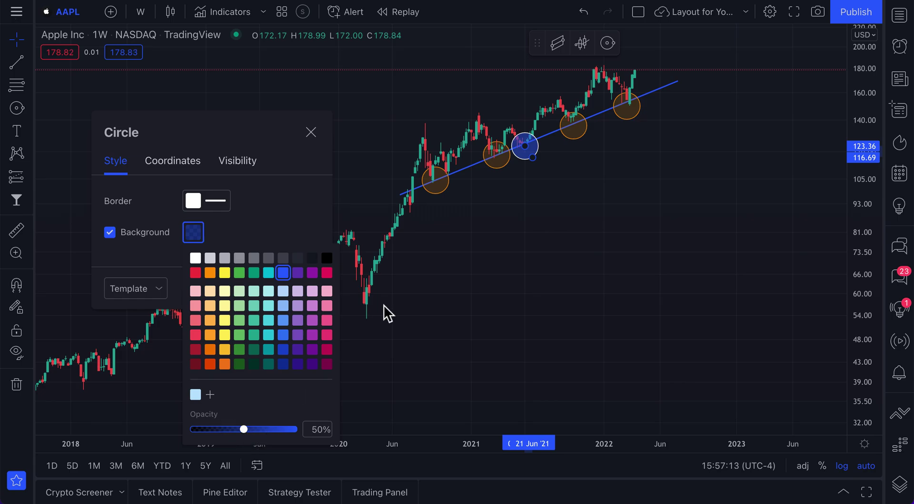
pyautogui.click(638, 230)
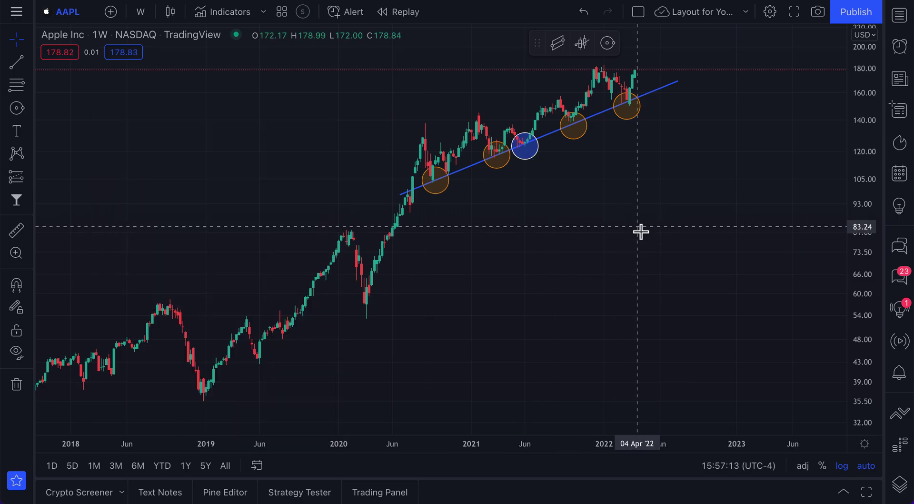
pyautogui.click(546, 160)
# Step: Change the blue circle's #1 price from 123.36 to 125.25 on the Coordinates tab
pyautogui.doubleClick(546, 160)
pyautogui.click(438, 274)
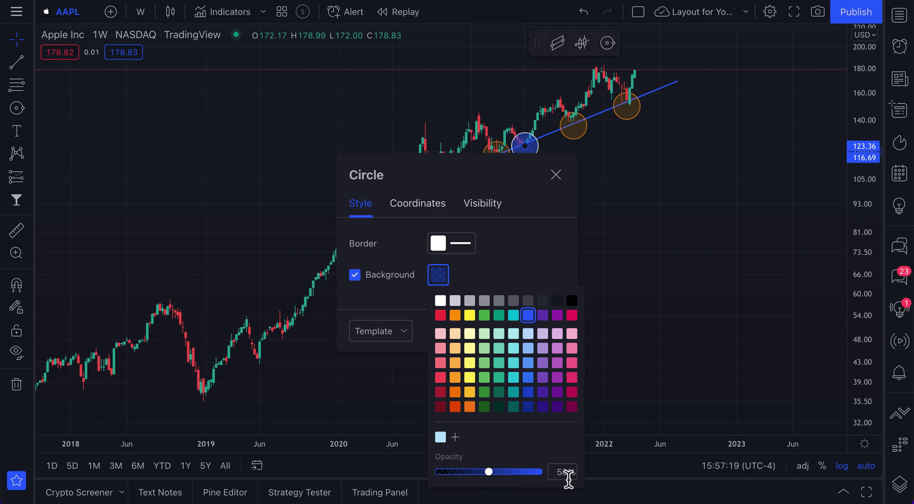
pyautogui.click(409, 204)
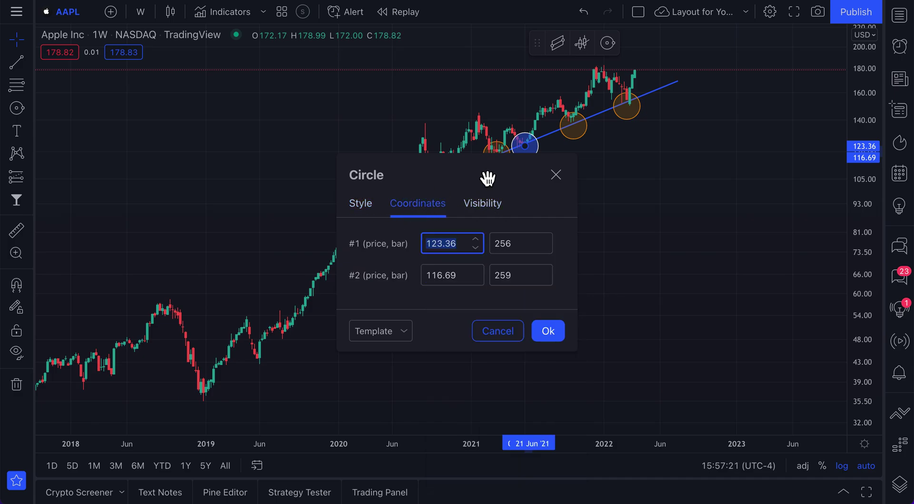
pyautogui.moveTo(486, 180); pyautogui.dragTo(205, 150)
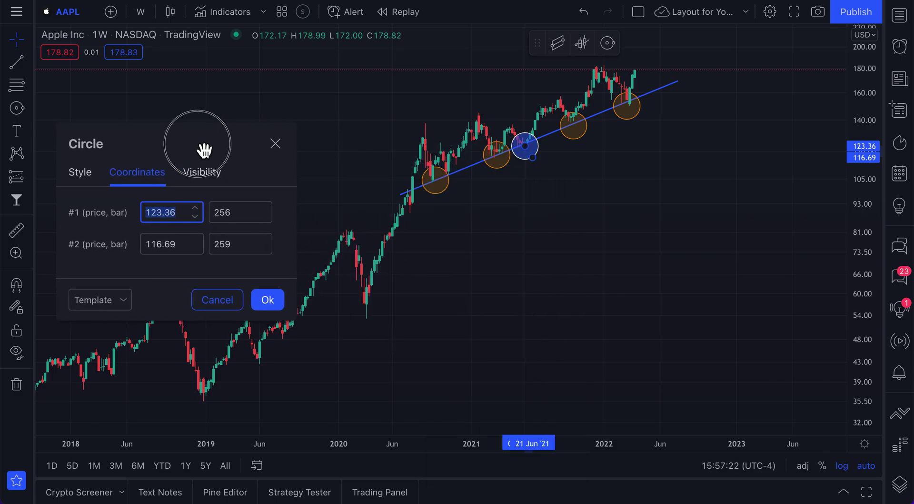
pyautogui.click(177, 217)
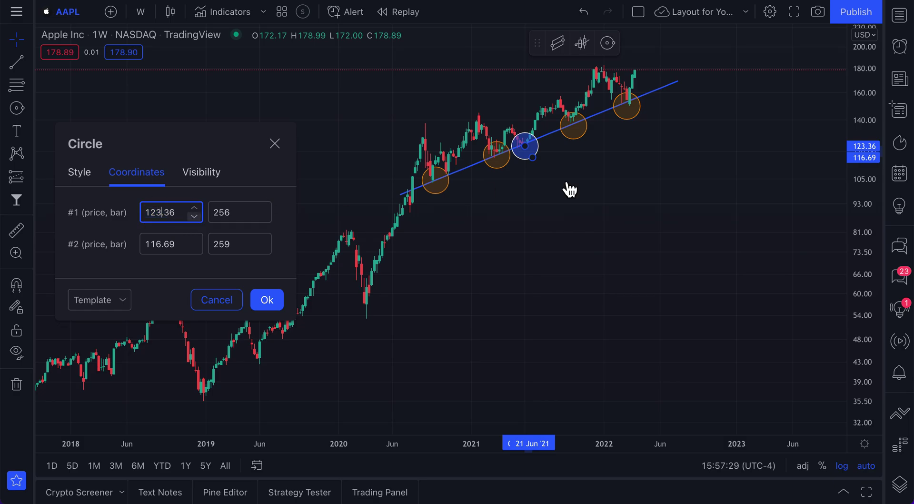
pyautogui.press('BackSpace')
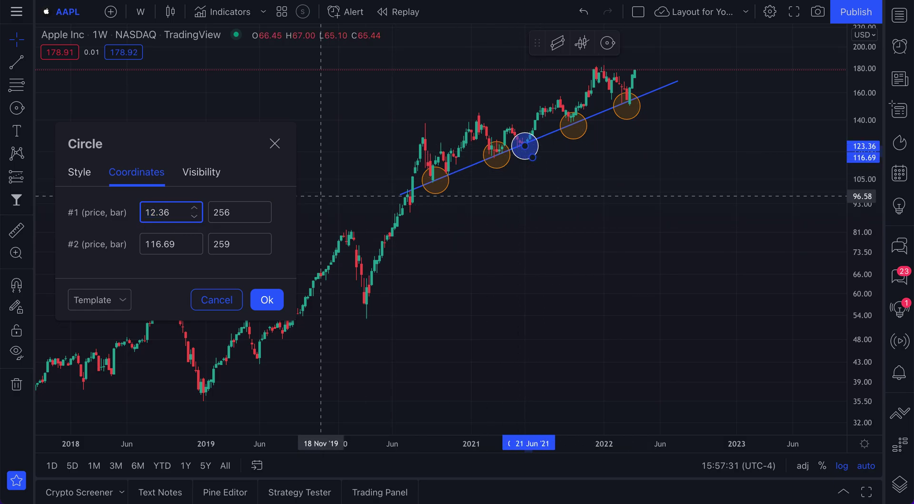
pyautogui.write('5')
pyautogui.click(190, 212)
pyautogui.press('BackSpace')
pyautogui.press('BackSpace')
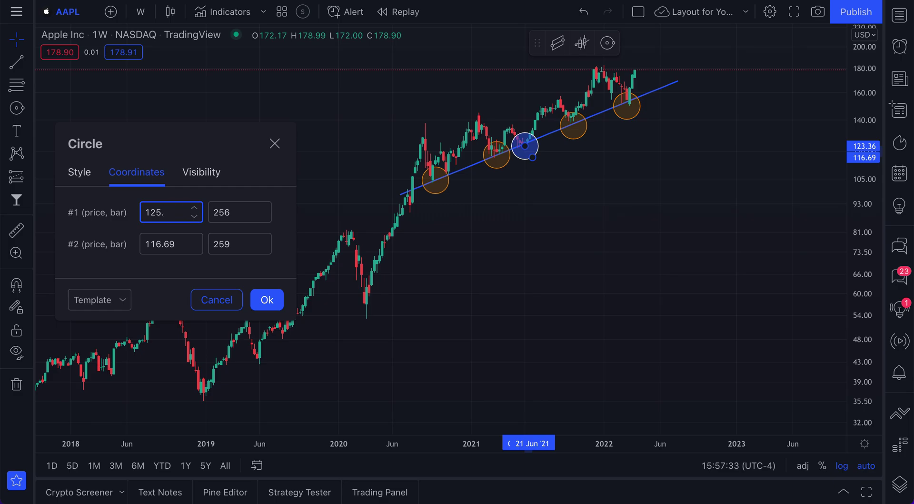
pyautogui.write('25')
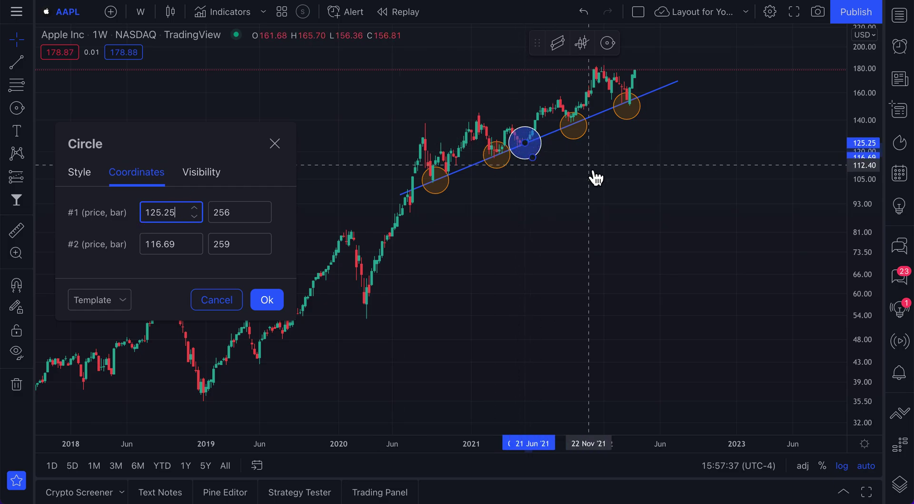
pyautogui.doubleClick(171, 213)
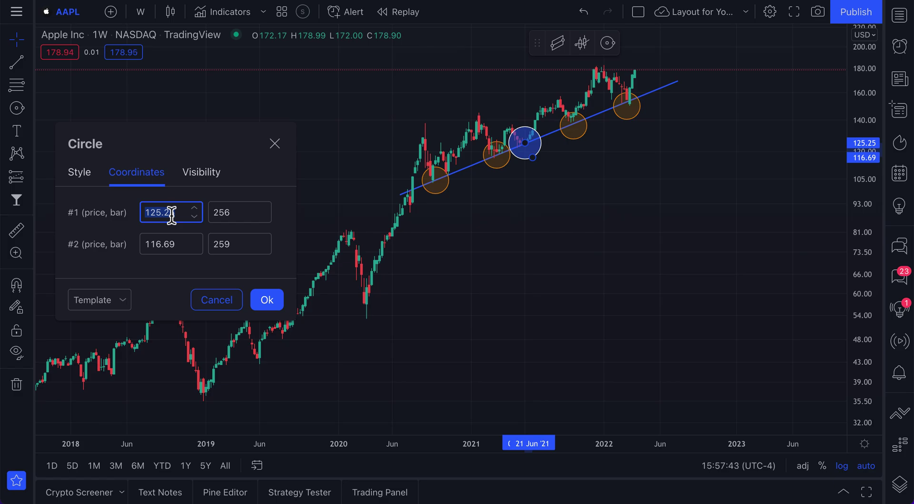
# Step: Delete the orange circles at the 2020, 2021 and late-2021 touches, then open the early-2022 one's settings
pyautogui.click(275, 144)
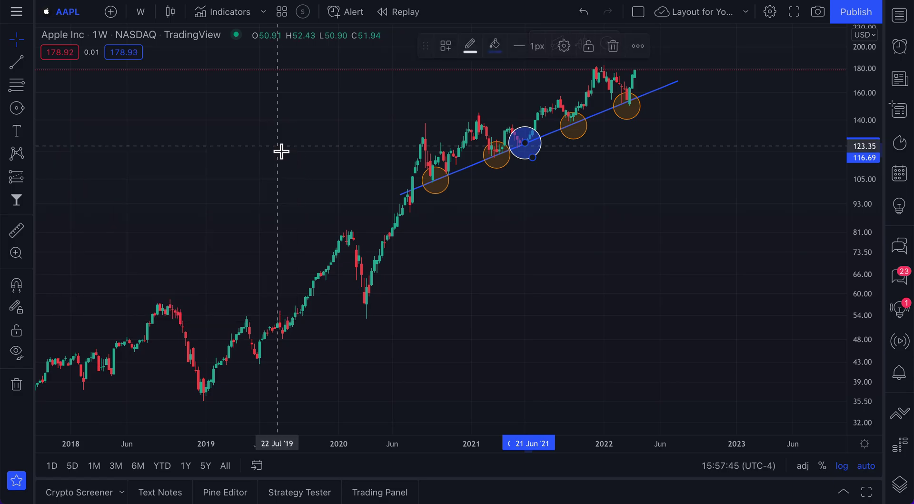
pyautogui.click(503, 166)
pyautogui.click(502, 169)
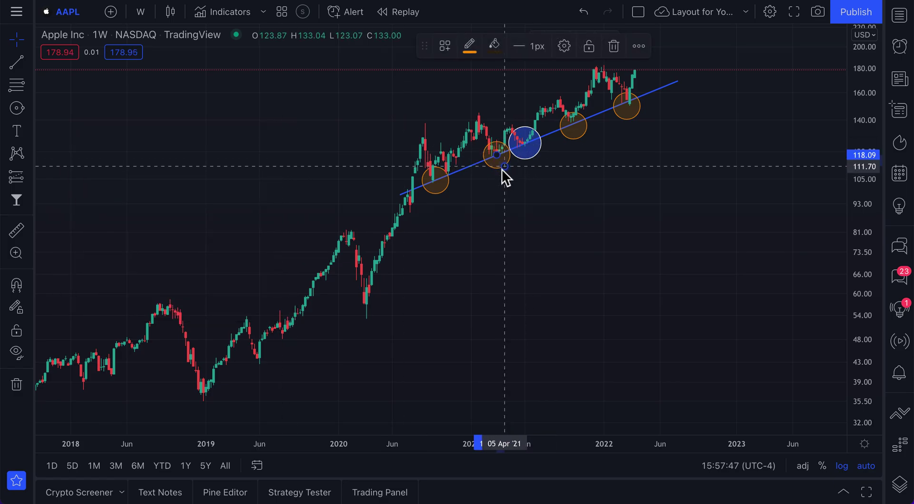
pyautogui.press('Delete')
pyautogui.click(443, 200)
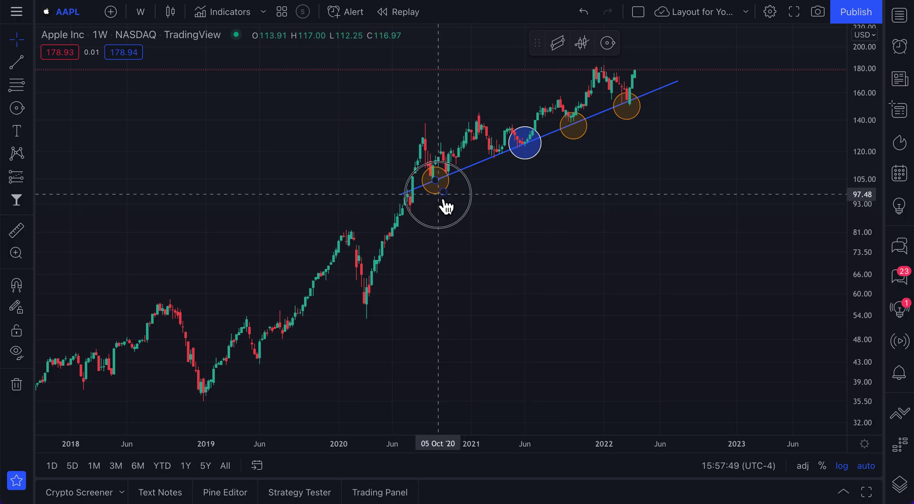
pyautogui.press('Delete')
pyautogui.click(585, 139)
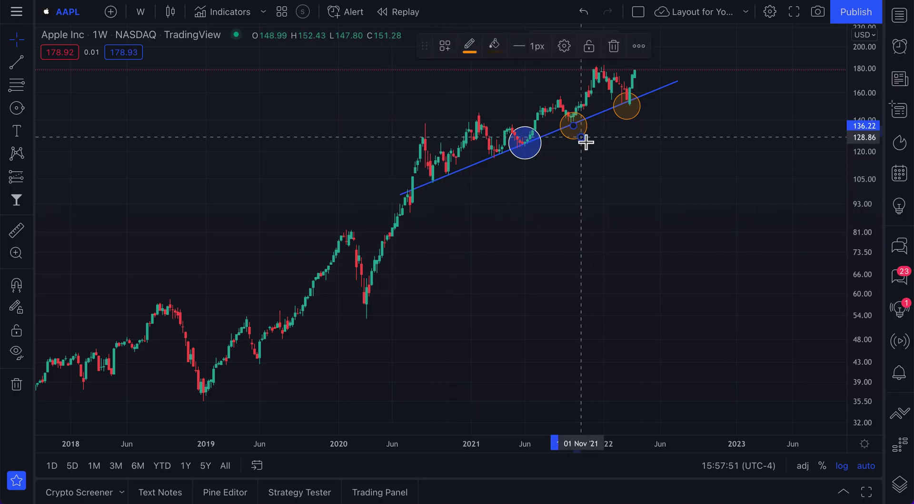
pyautogui.press('Delete')
pyautogui.click(635, 128)
pyautogui.doubleClick(636, 128)
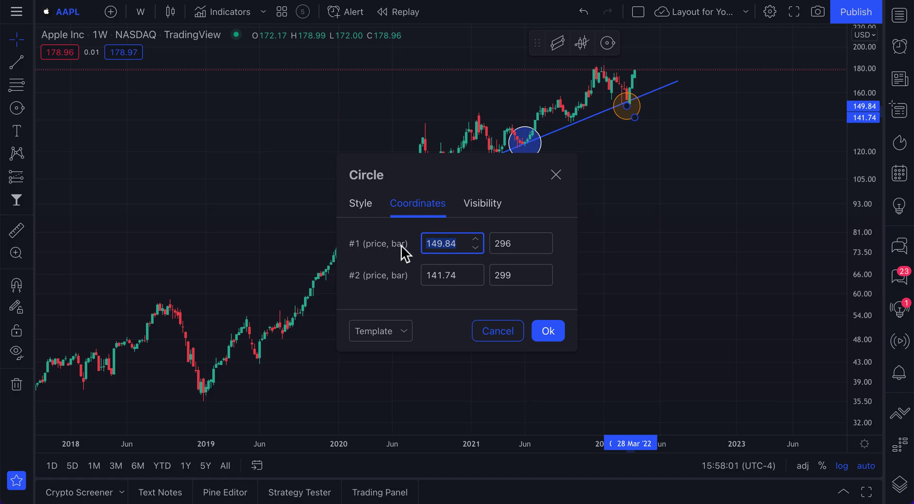
# Step: Enter 150 for the #1 price and 142 for the #2 price, then view Visibility
pyautogui.doubleClick(434, 247)
pyautogui.write('150')
pyautogui.click(446, 280)
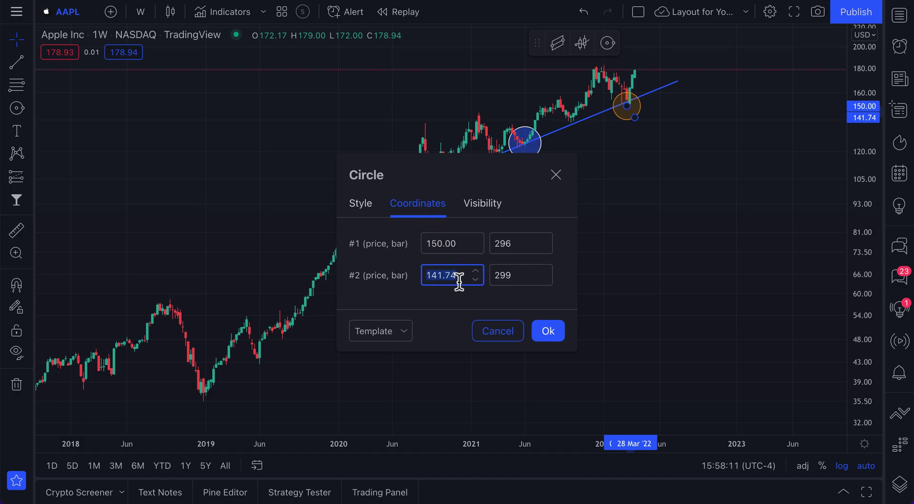
pyautogui.write('142')
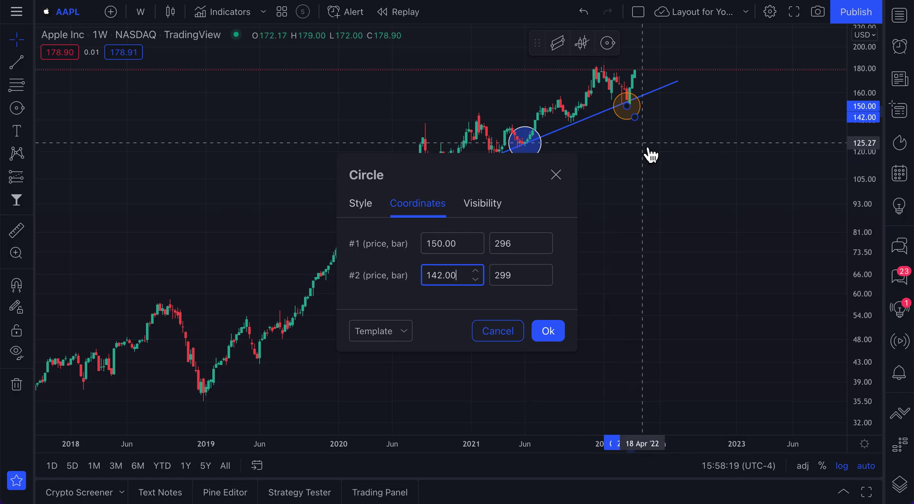
pyautogui.click(459, 244)
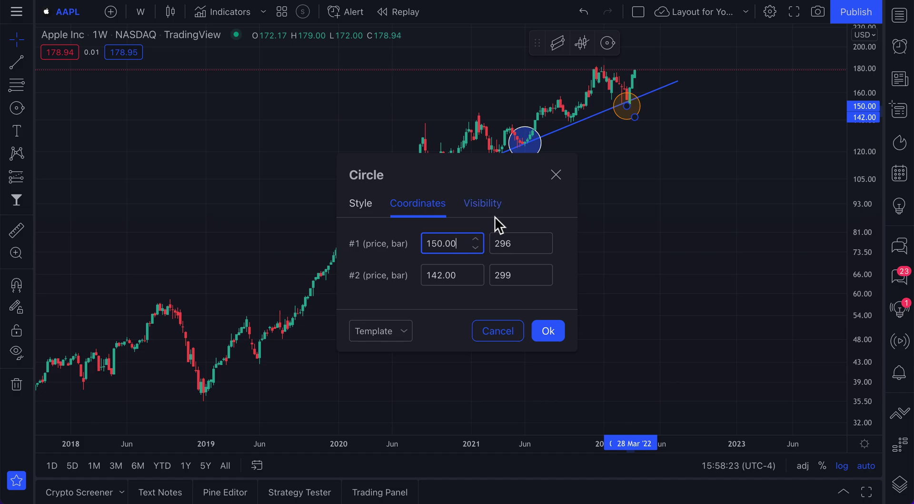
pyautogui.click(493, 204)
# Step: Uncheck Weeks in the orange circle's visibility and confirm with Ok
pyautogui.moveTo(506, 188); pyautogui.dragTo(265, 117)
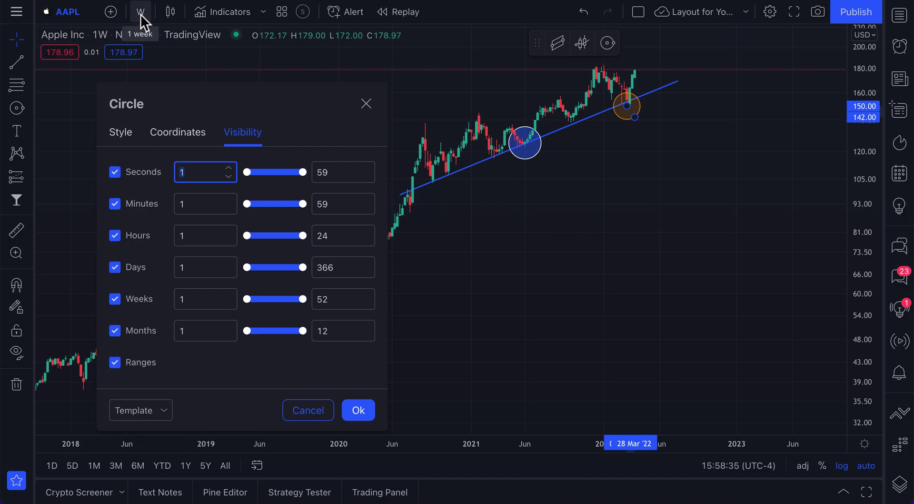
pyautogui.click(140, 300)
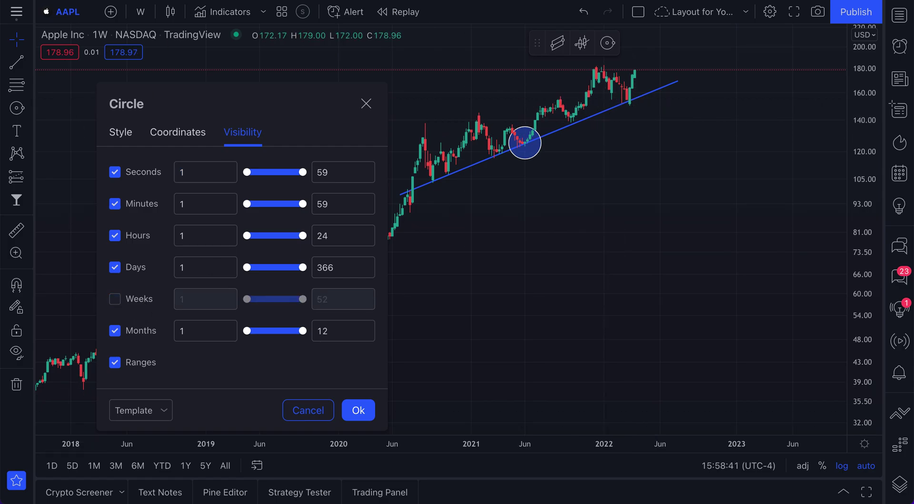
pyautogui.click(144, 12)
pyautogui.click(143, 13)
# Step: Switch the chart to 1-day candles and open the orange circle's settings
pyautogui.click(171, 301)
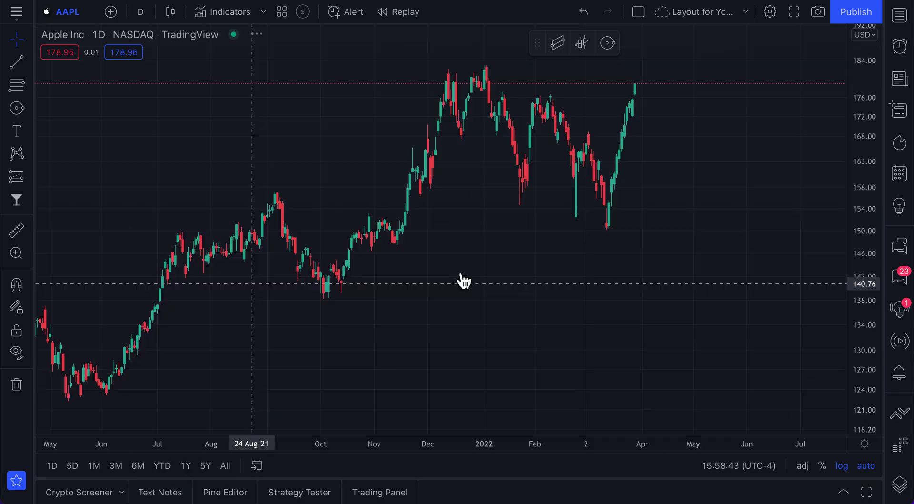
pyautogui.scroll(-5, 598, 240)
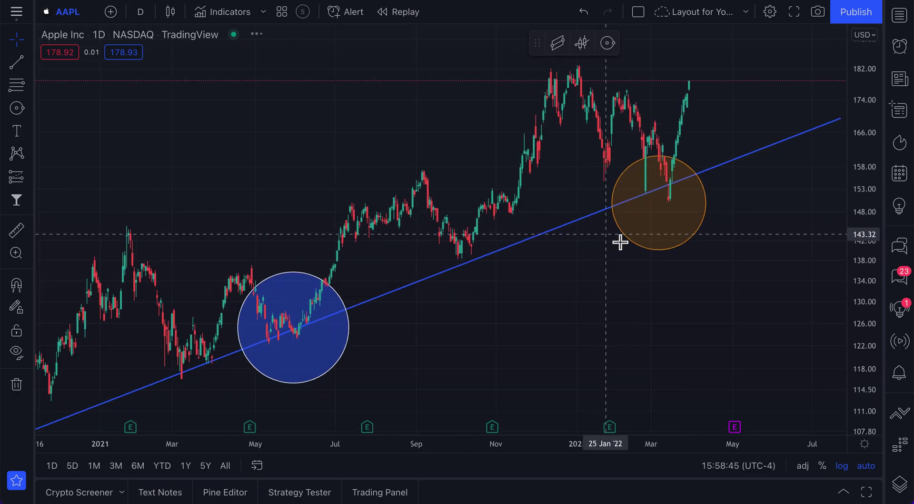
pyautogui.scroll(-3, 620, 242)
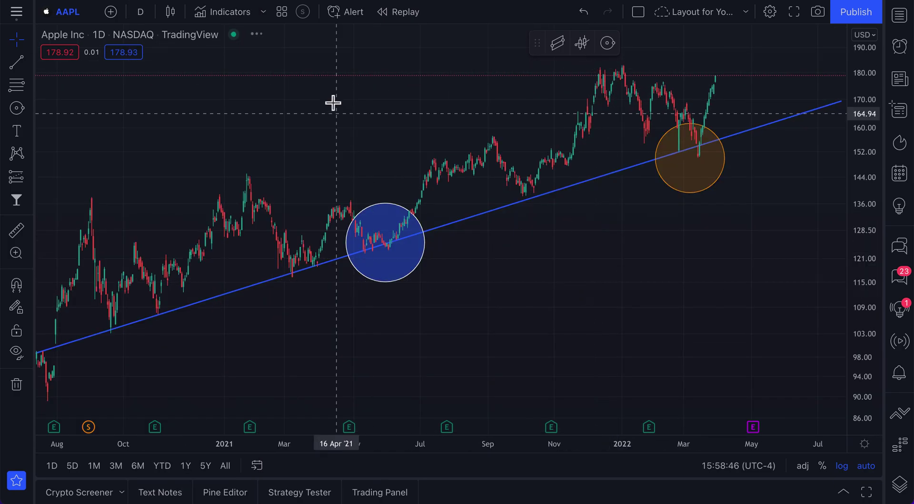
pyautogui.click(712, 194)
pyautogui.doubleClick(711, 195)
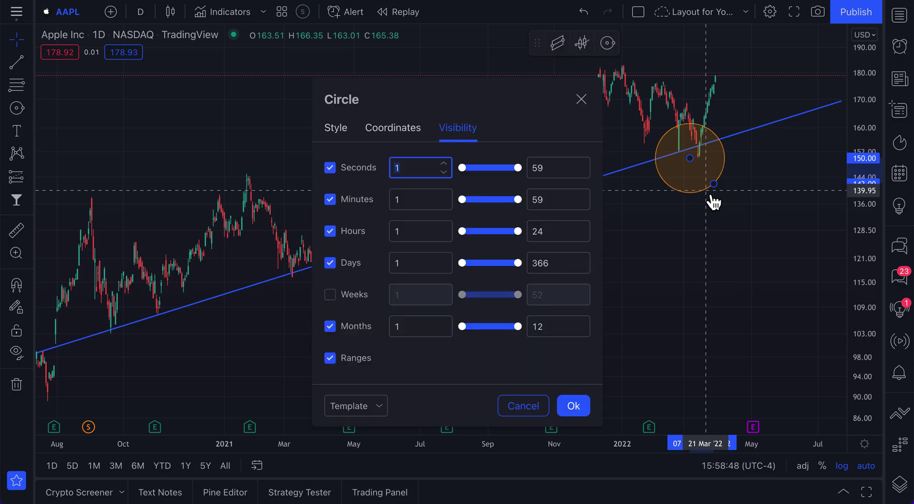
# Step: Uncheck Weeks, Days, Hours, Minutes and Seconds, leaving only Months and Ranges
pyautogui.click(343, 293)
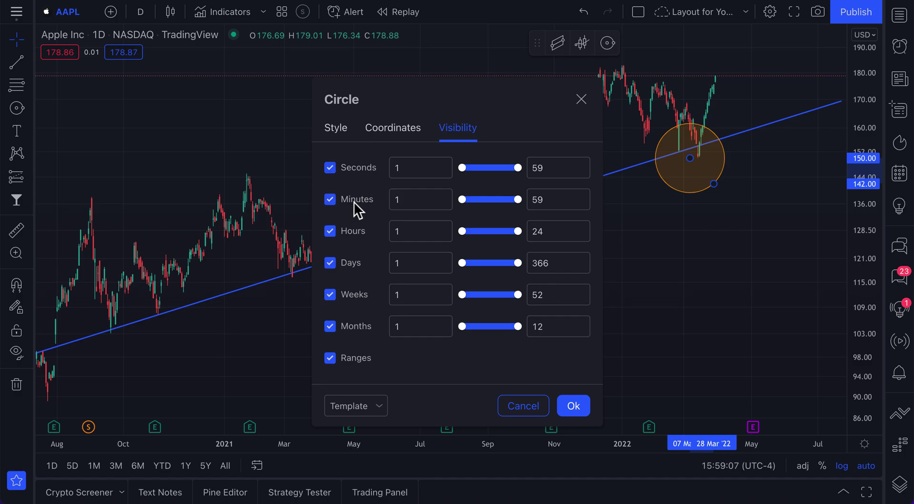
pyautogui.click(349, 293)
pyautogui.click(350, 262)
pyautogui.click(350, 228)
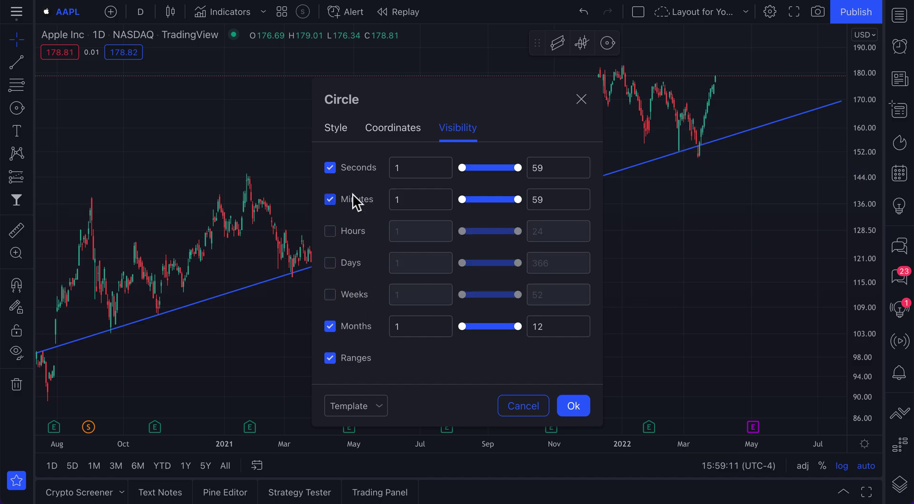
pyautogui.click(353, 195)
pyautogui.click(352, 169)
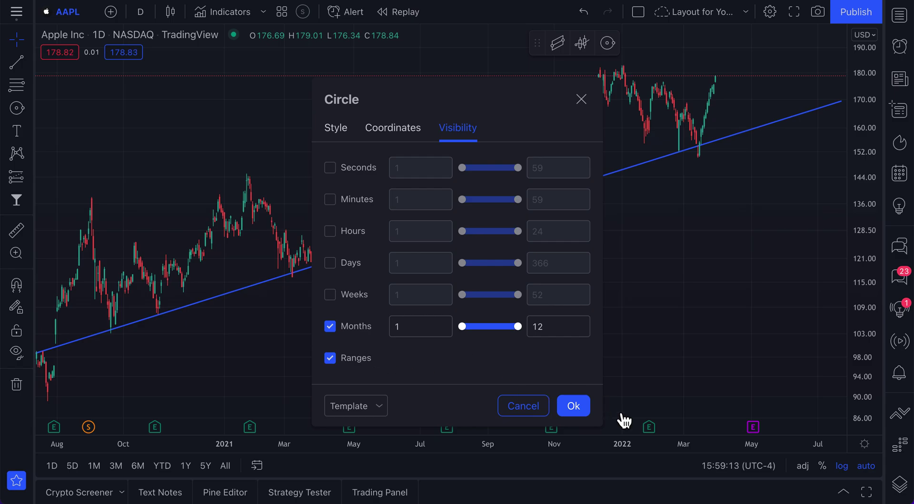
# Step: Apply the visibility, check 1-week then 1-month candles, and centre the 2020–2022 candles
pyautogui.click(573, 405)
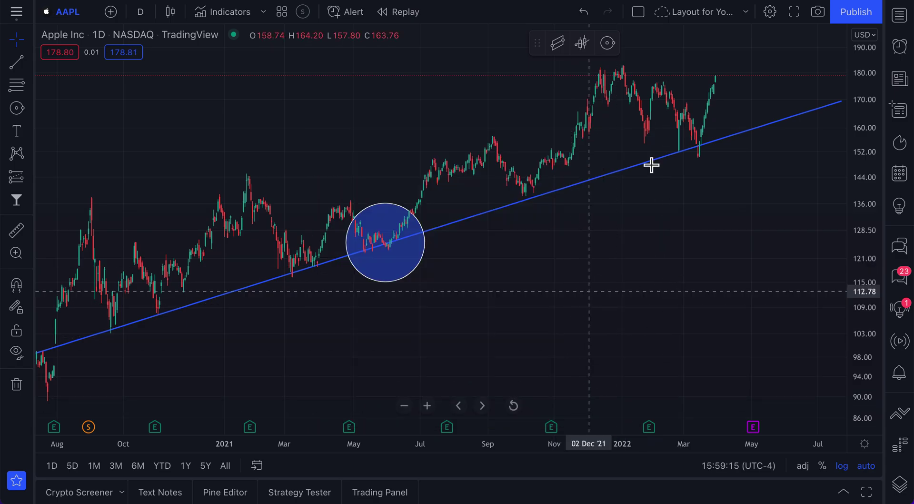
pyautogui.click(134, 12)
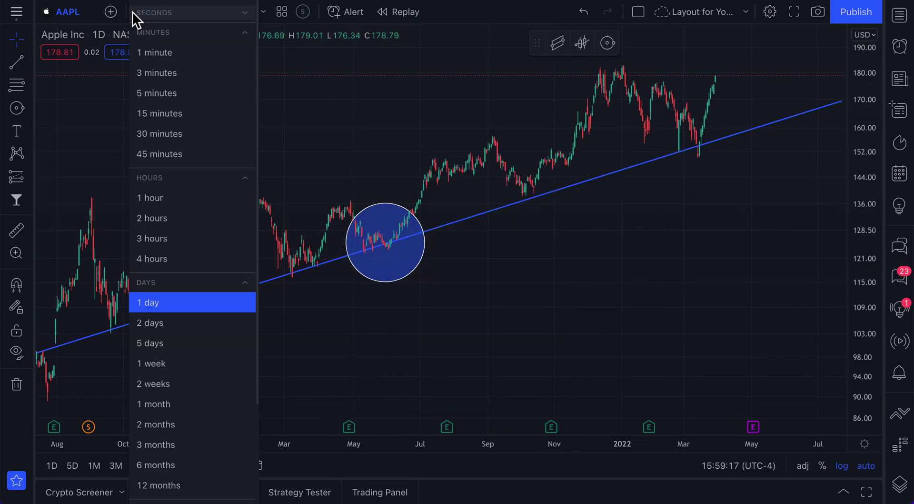
pyautogui.click(170, 362)
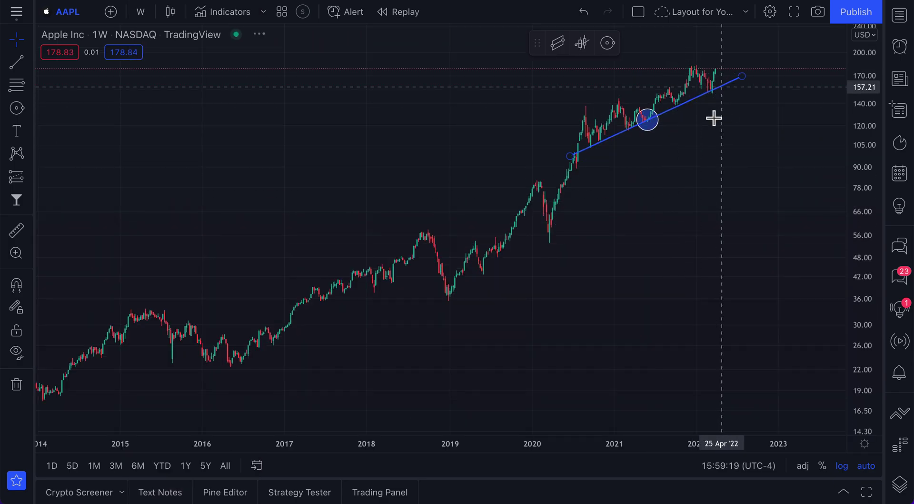
pyautogui.click(140, 12)
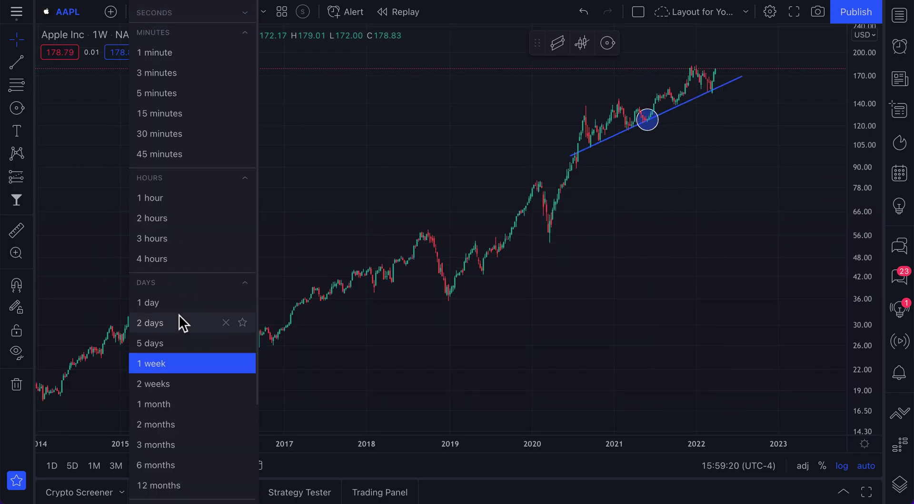
pyautogui.click(179, 407)
pyautogui.scroll(10, 730, 133)
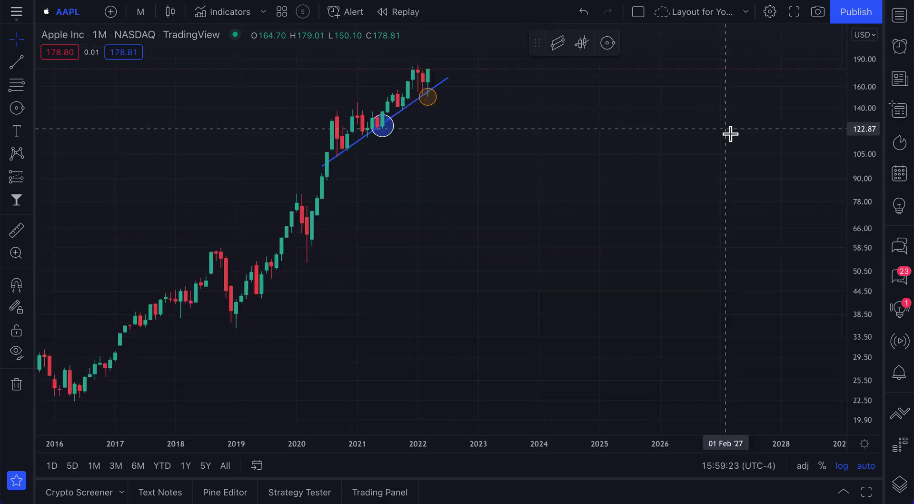
pyautogui.moveTo(393, 269); pyautogui.dragTo(714, 267)
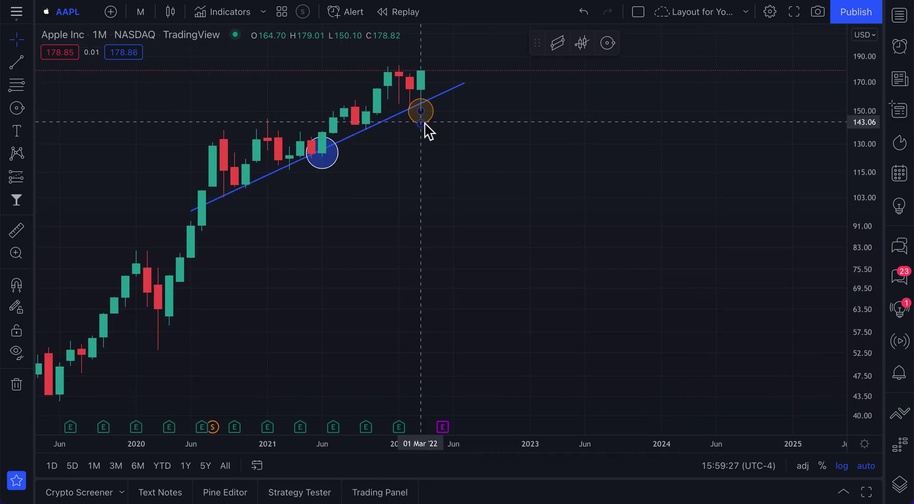
pyautogui.click(30, 114)
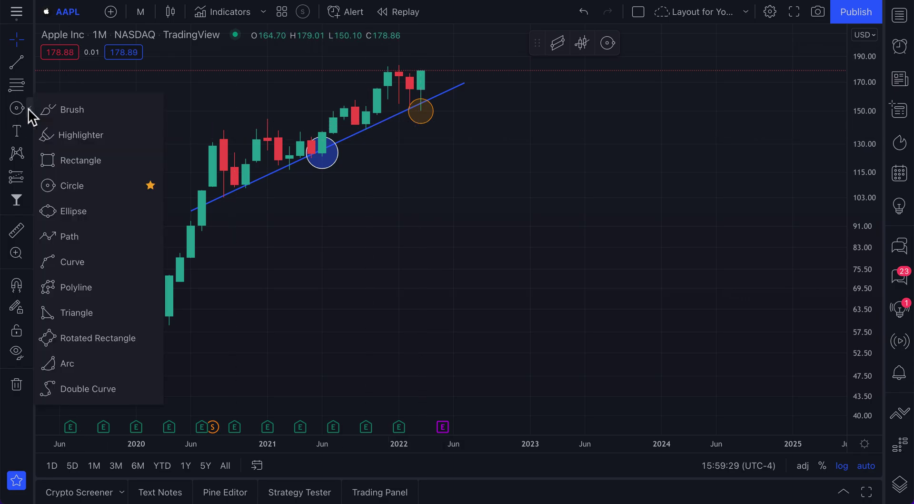
pyautogui.click(29, 107)
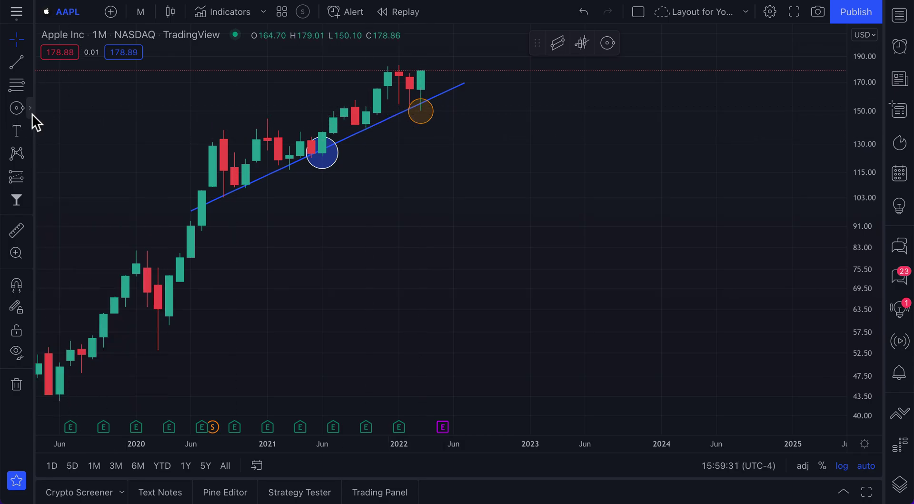
pyautogui.click(32, 113)
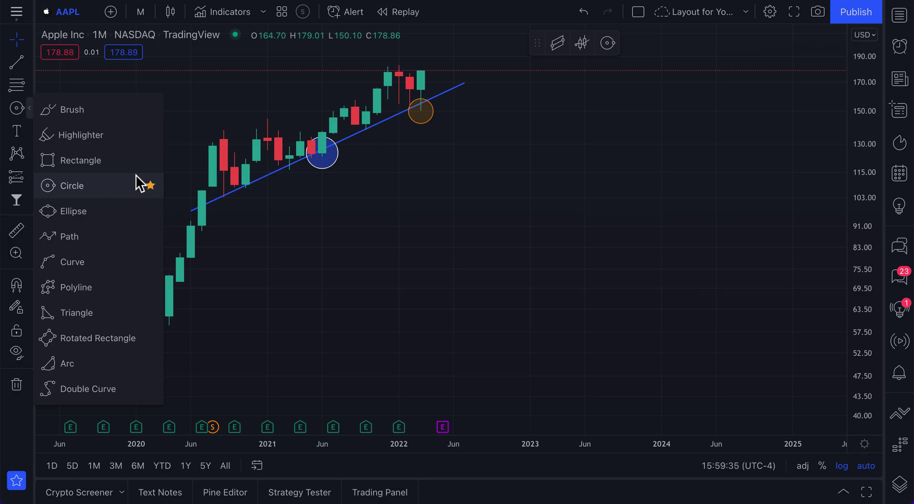
pyautogui.click(30, 110)
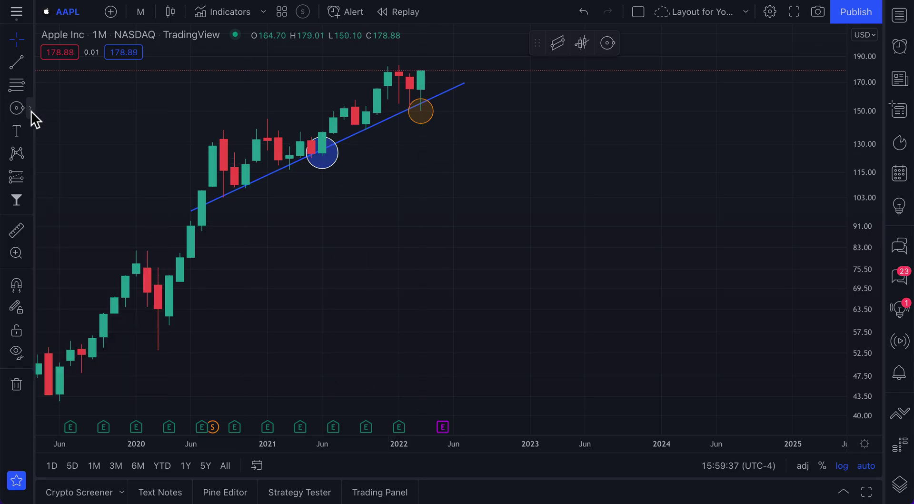
pyautogui.click(364, 306)
pyautogui.moveTo(365, 304); pyautogui.dragTo(499, 307)
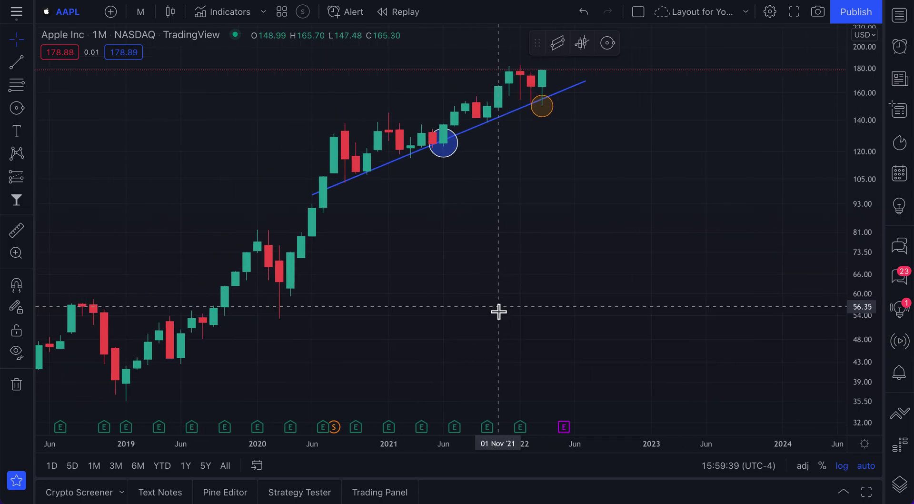
pyautogui.scroll(1, 498, 310)
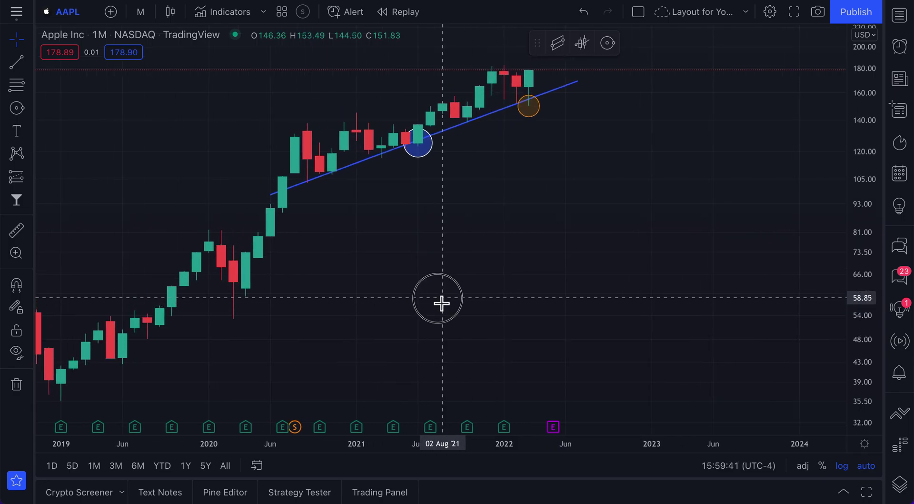
pyautogui.moveTo(438, 302); pyautogui.dragTo(565, 305)
pyautogui.scroll(-1, 565, 305)
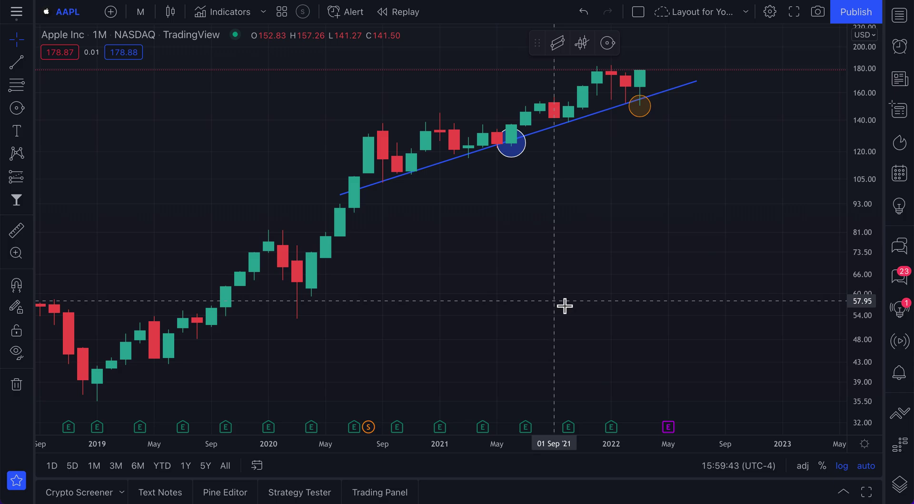